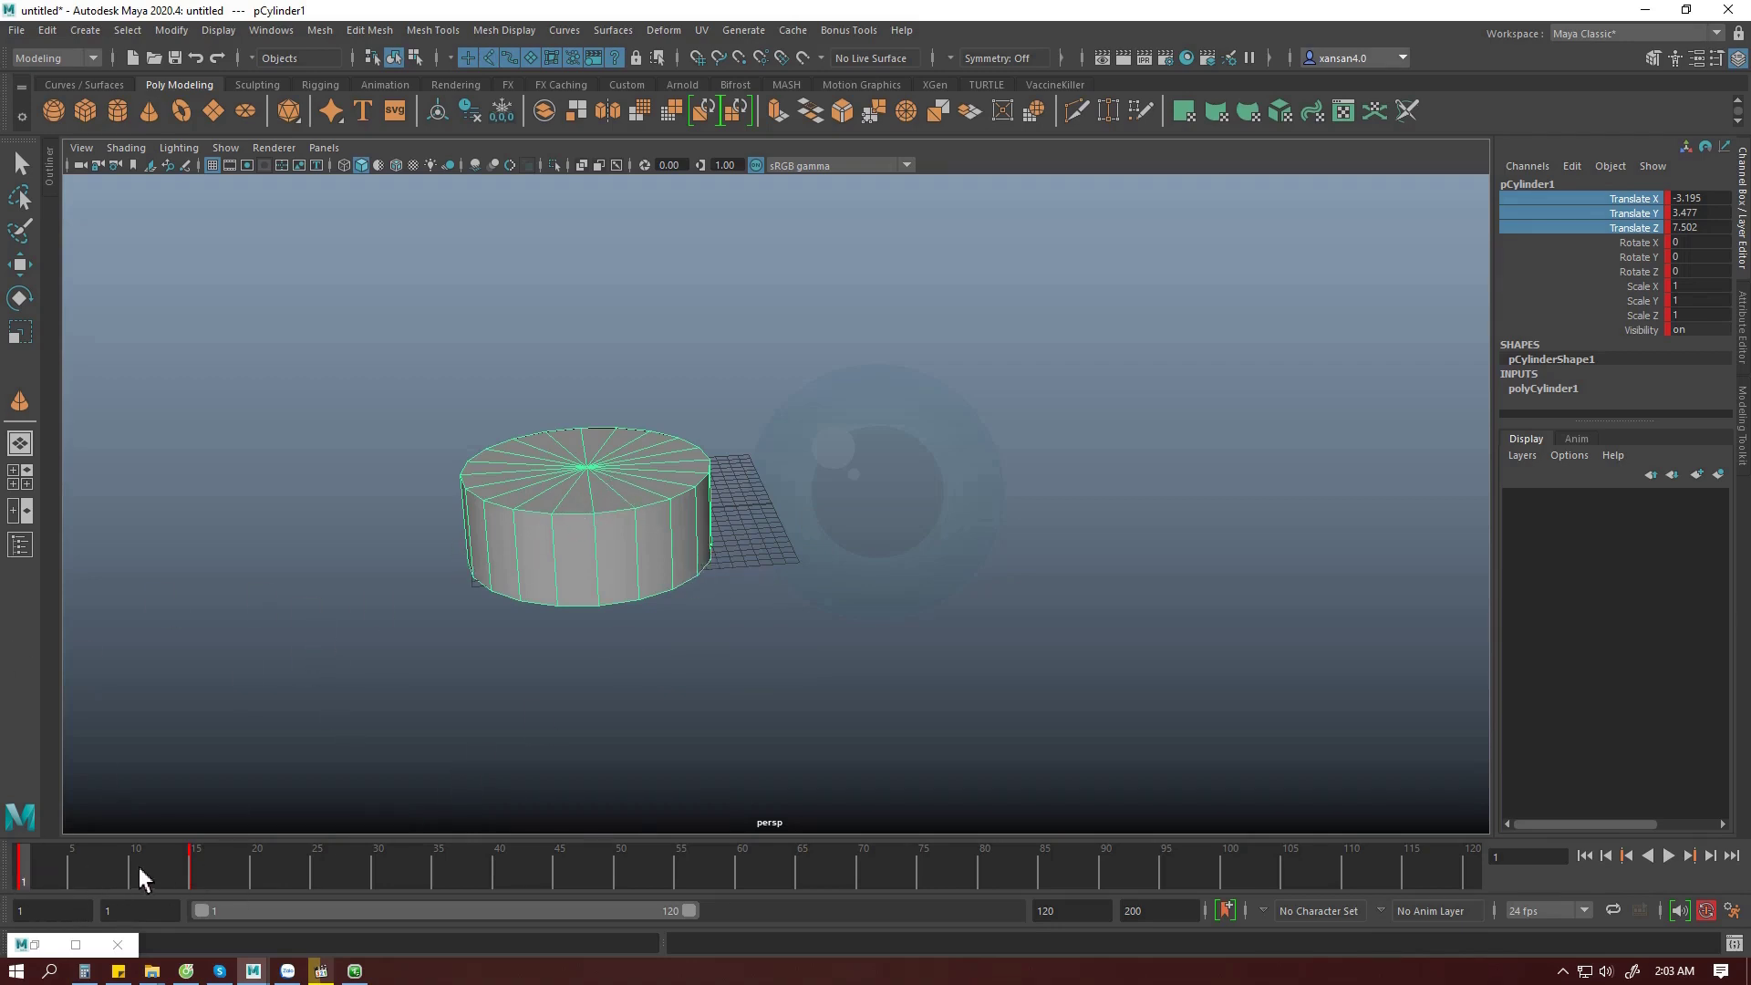
Shift the cylinder's frame 1 translate key to frame 7, undoing an accidental object move
shift+click(23, 878)
drag(28, 880, 97, 880)
key(ctrl+z)
shift+click(26, 878)
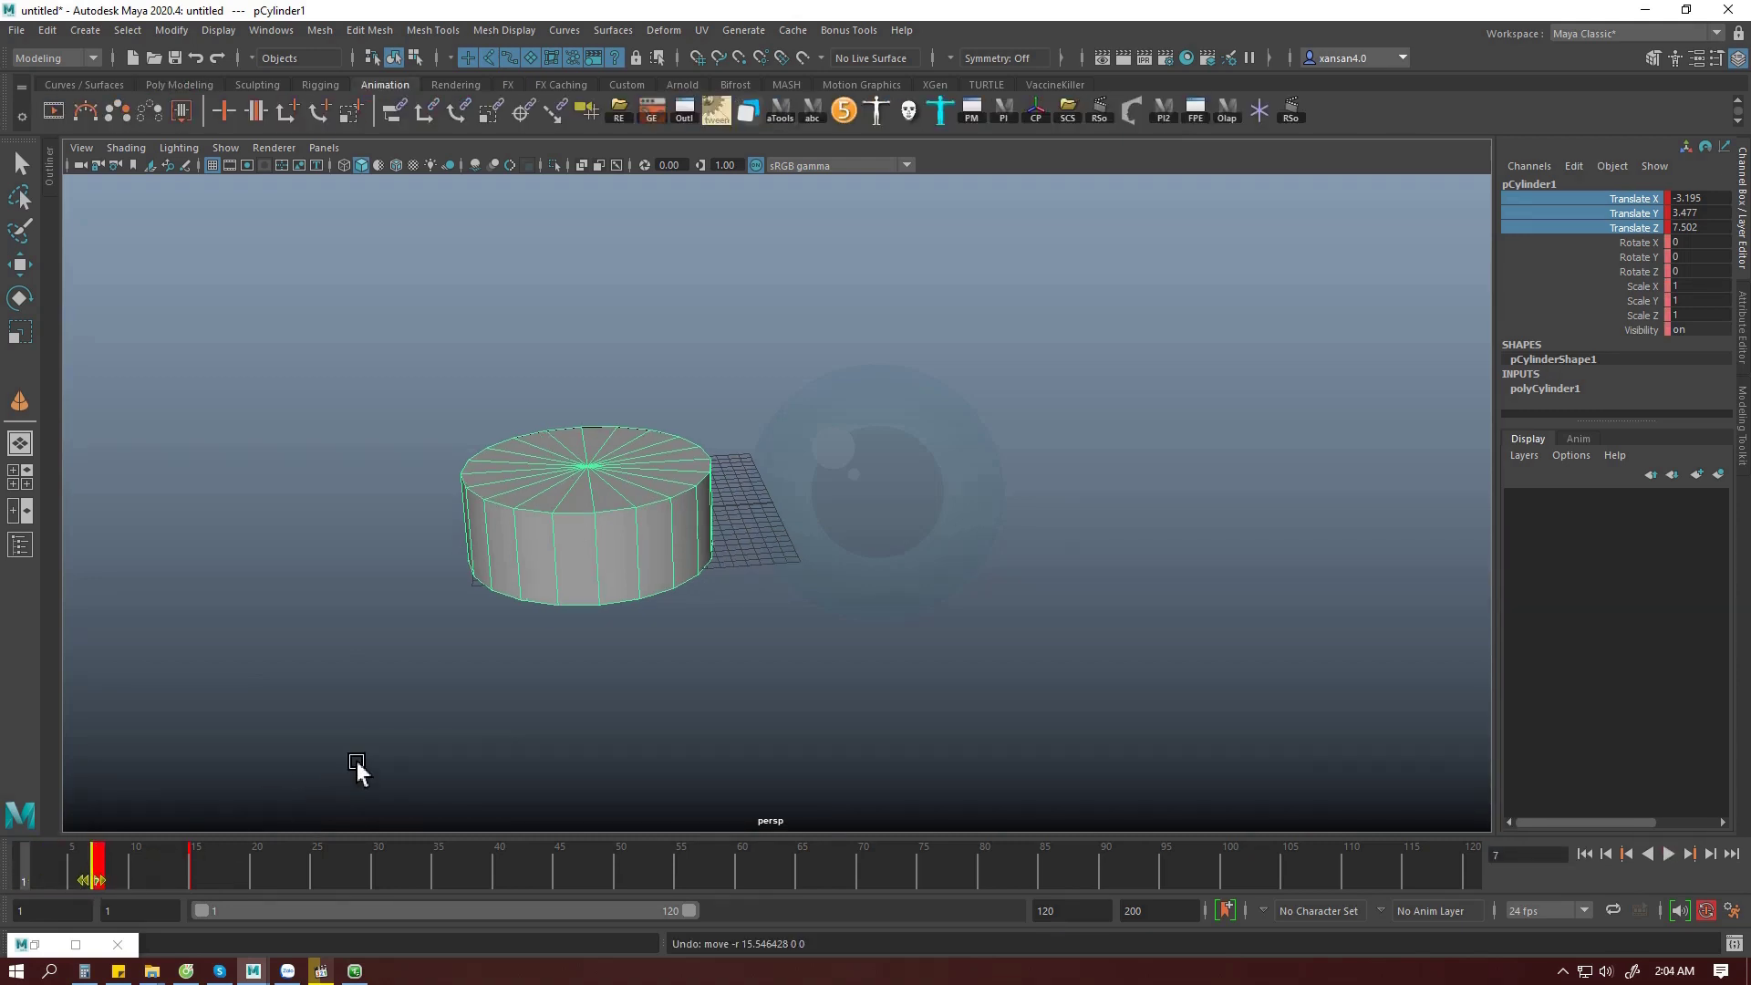
click(493, 313)
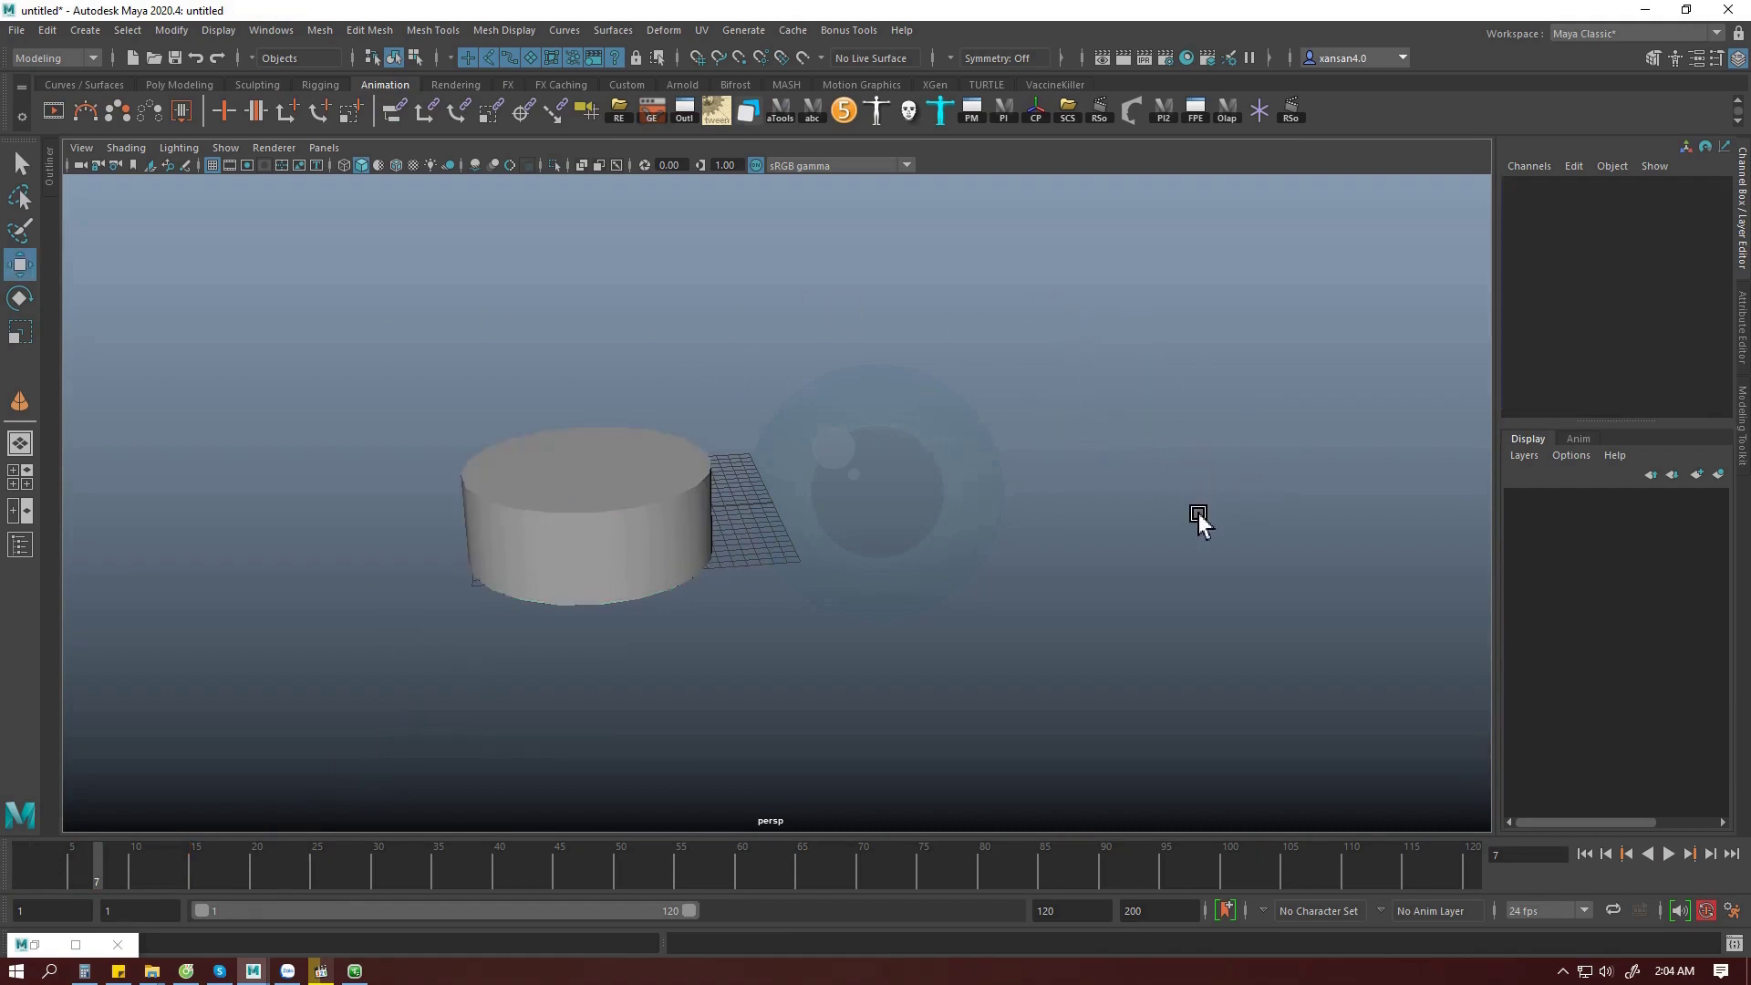
click(502, 526)
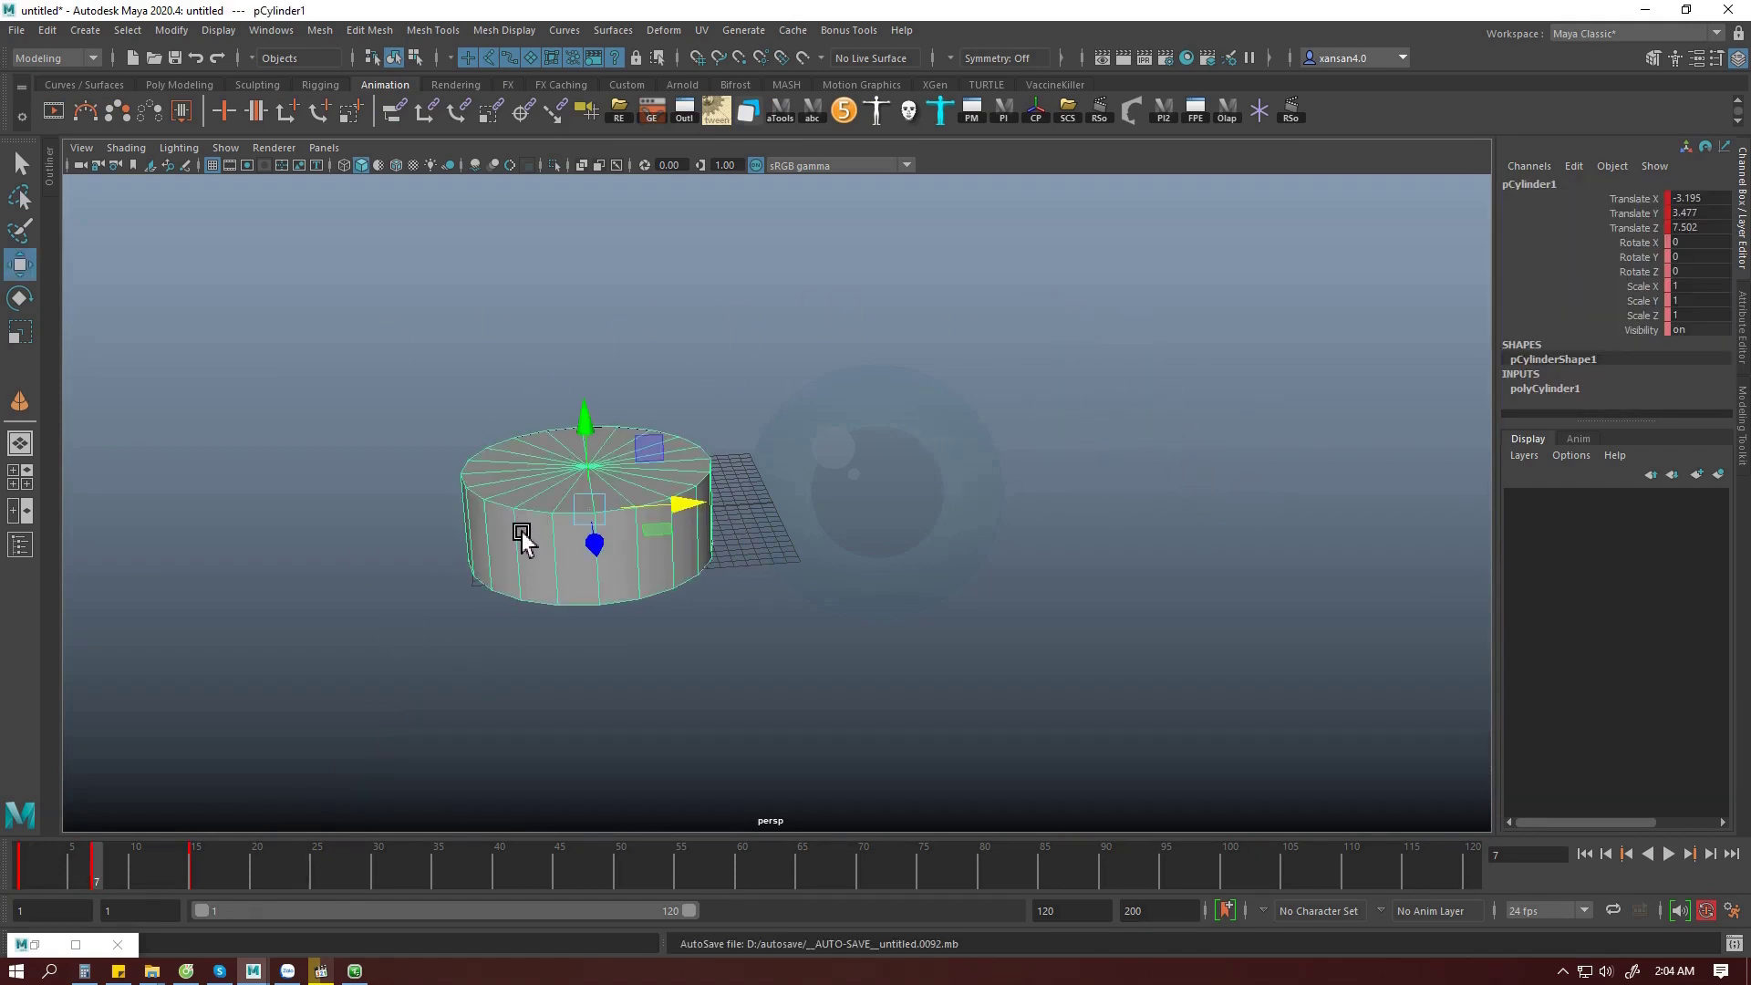
Review the motion between frames 1 and 7 with playback, then reframe the view on the cylinder
click(26, 880)
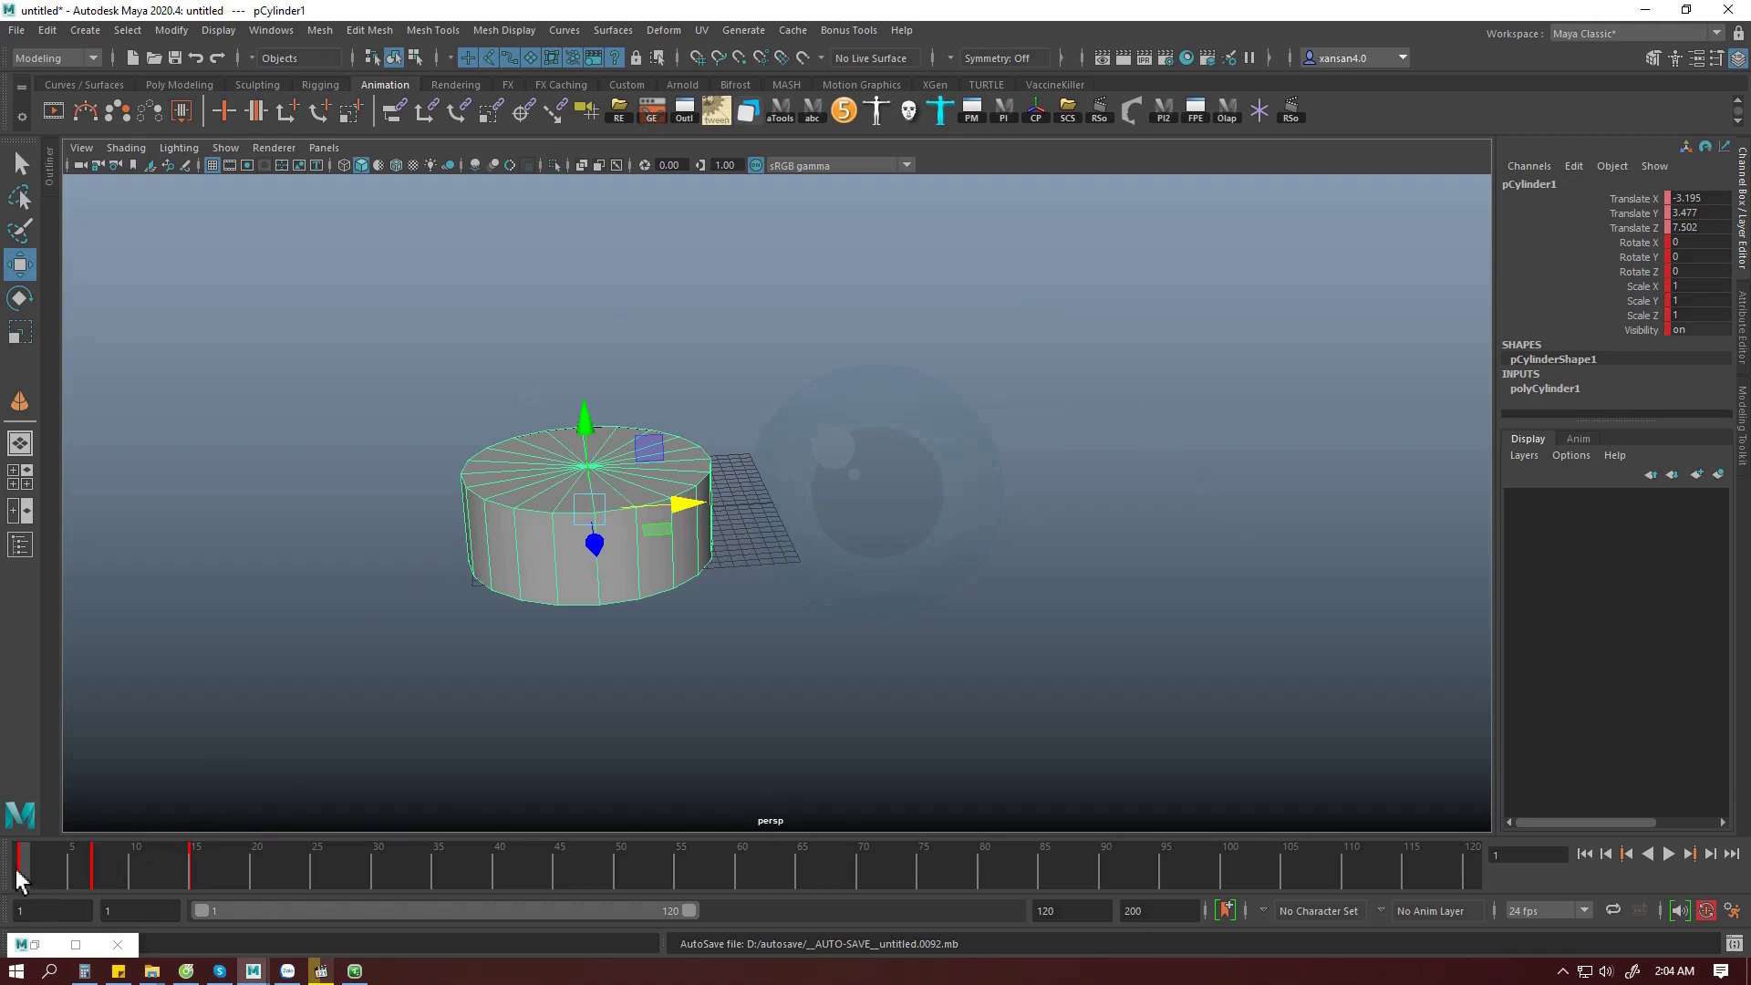
click(104, 877)
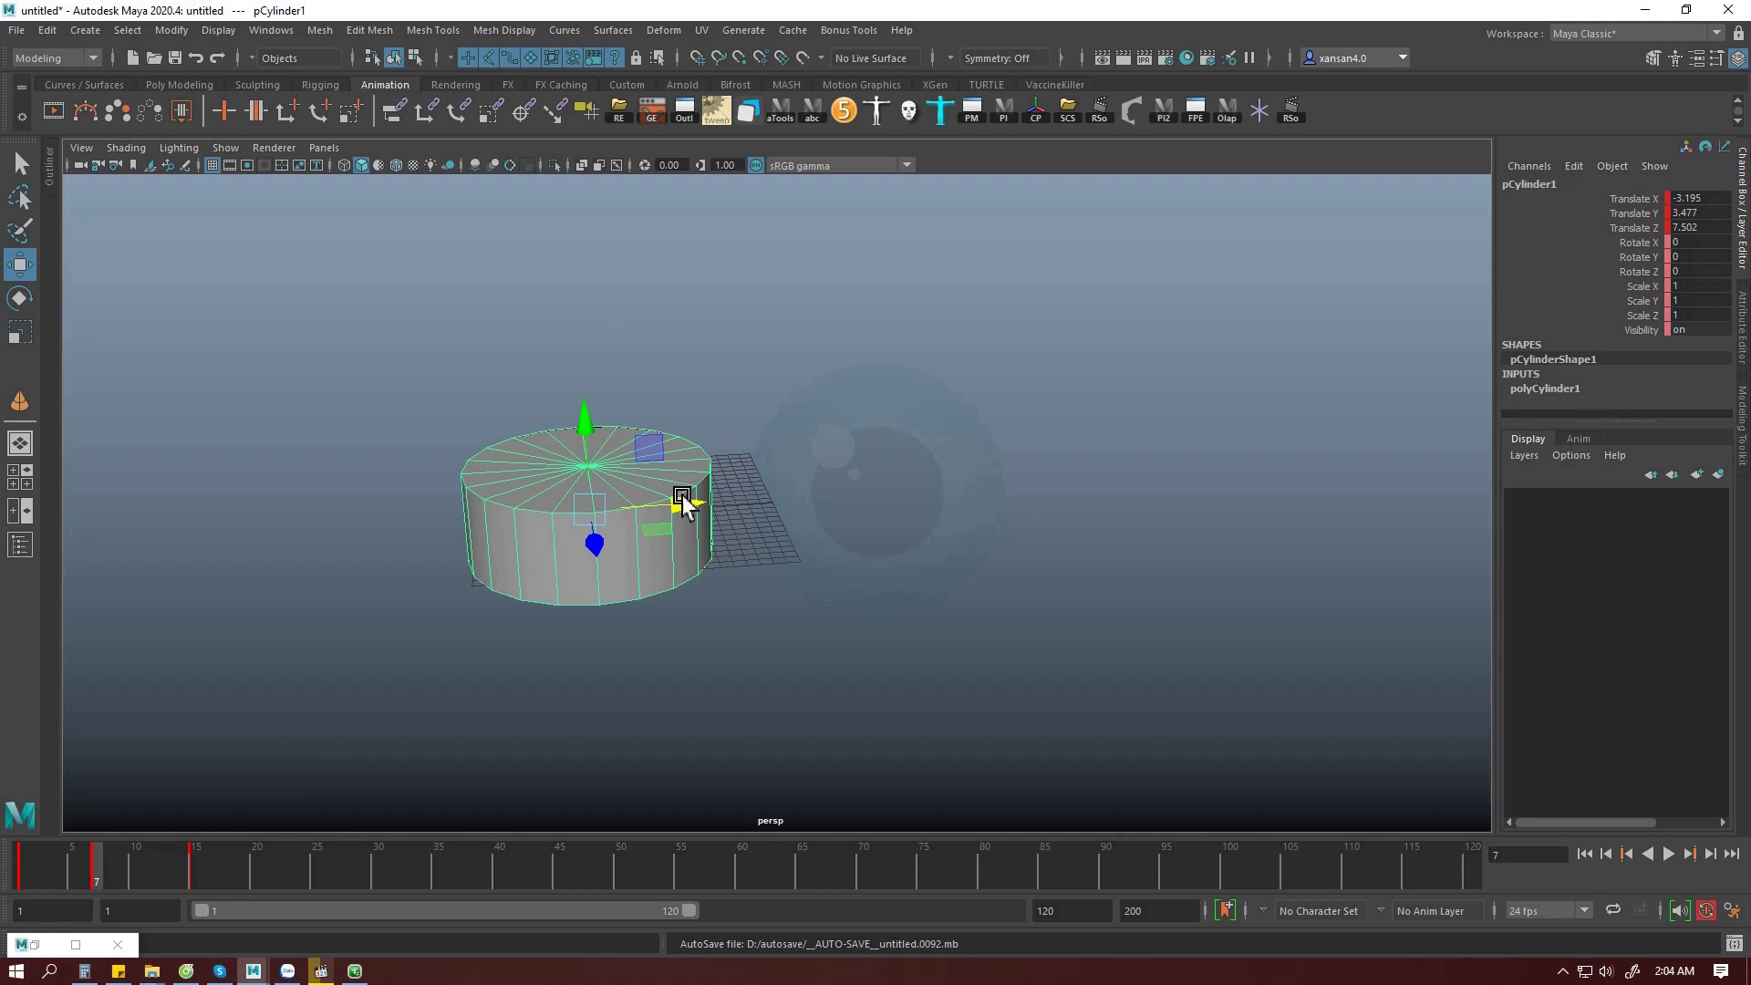
click(25, 880)
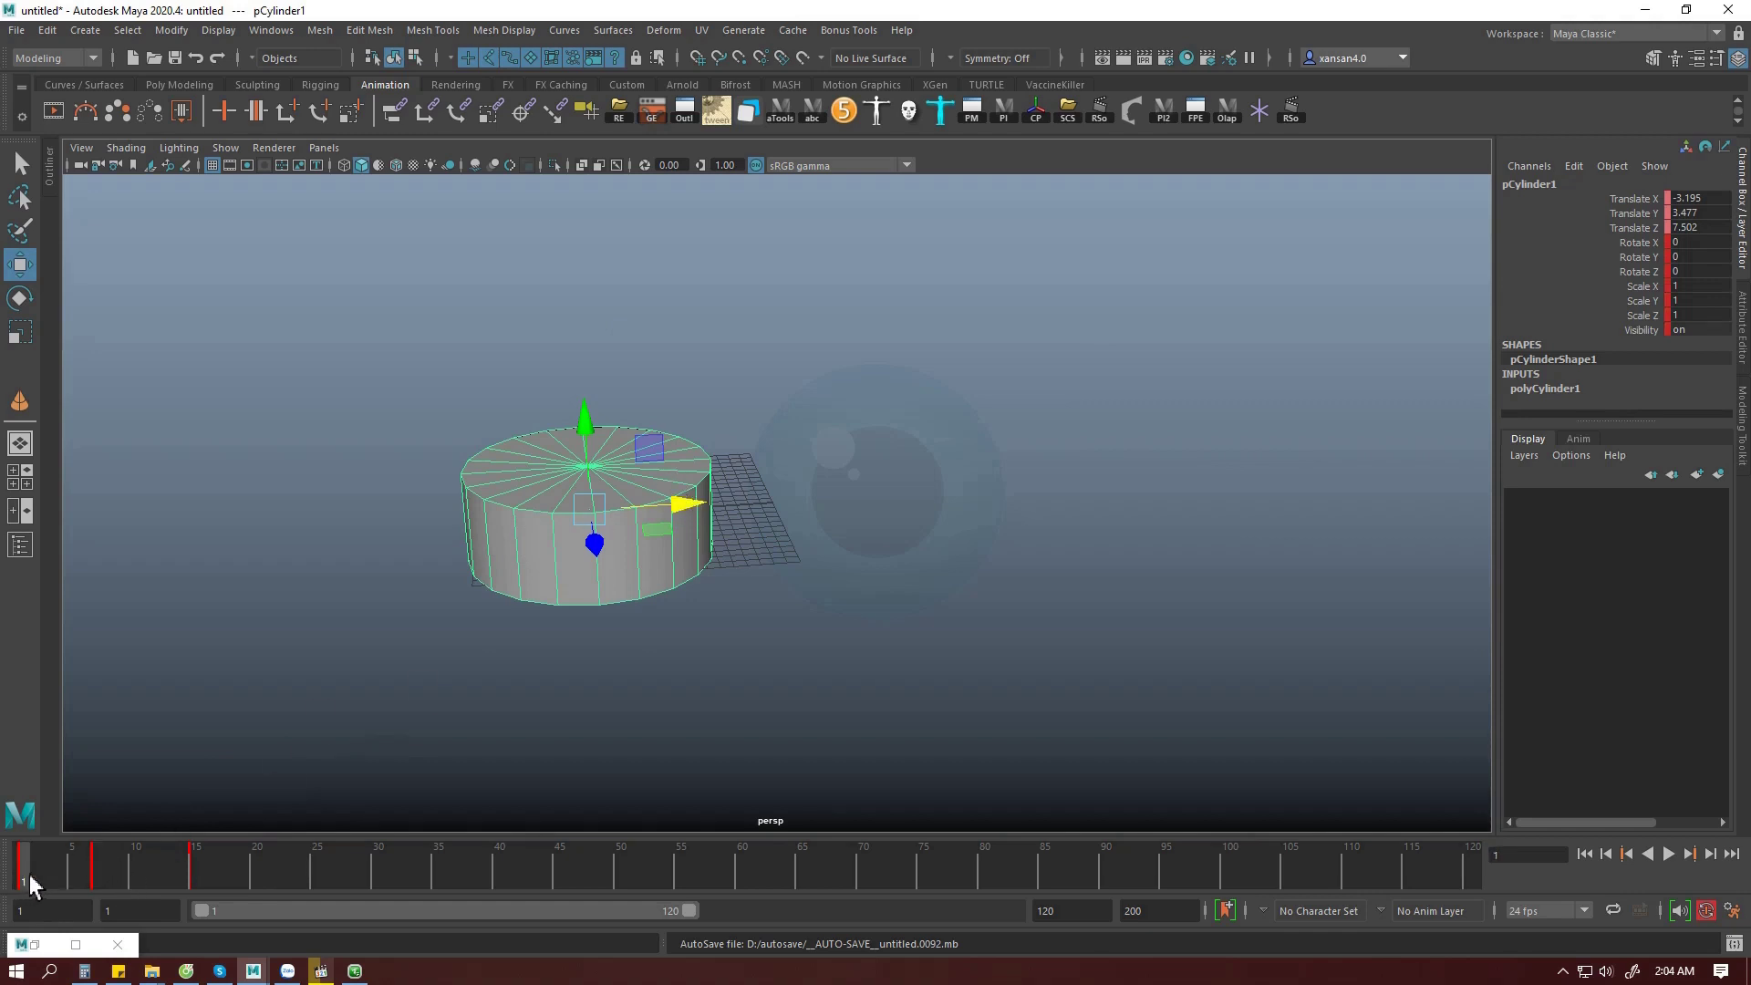
click(98, 887)
key(alt+v)
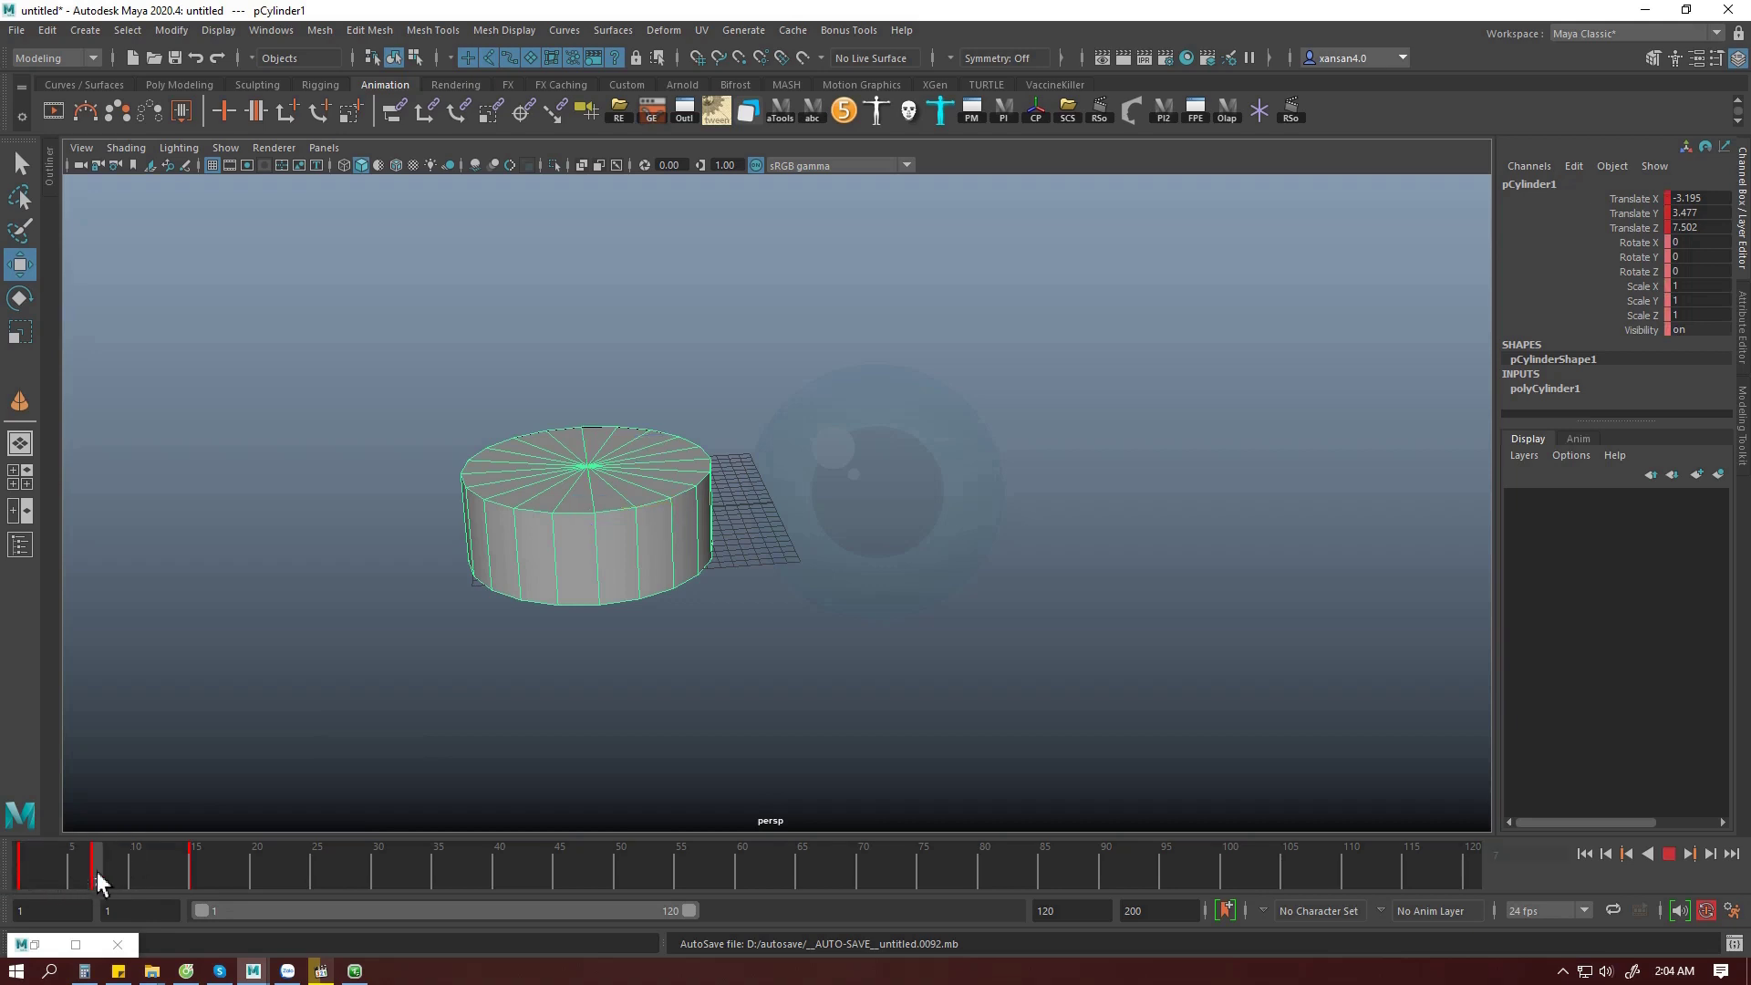
click(98, 880)
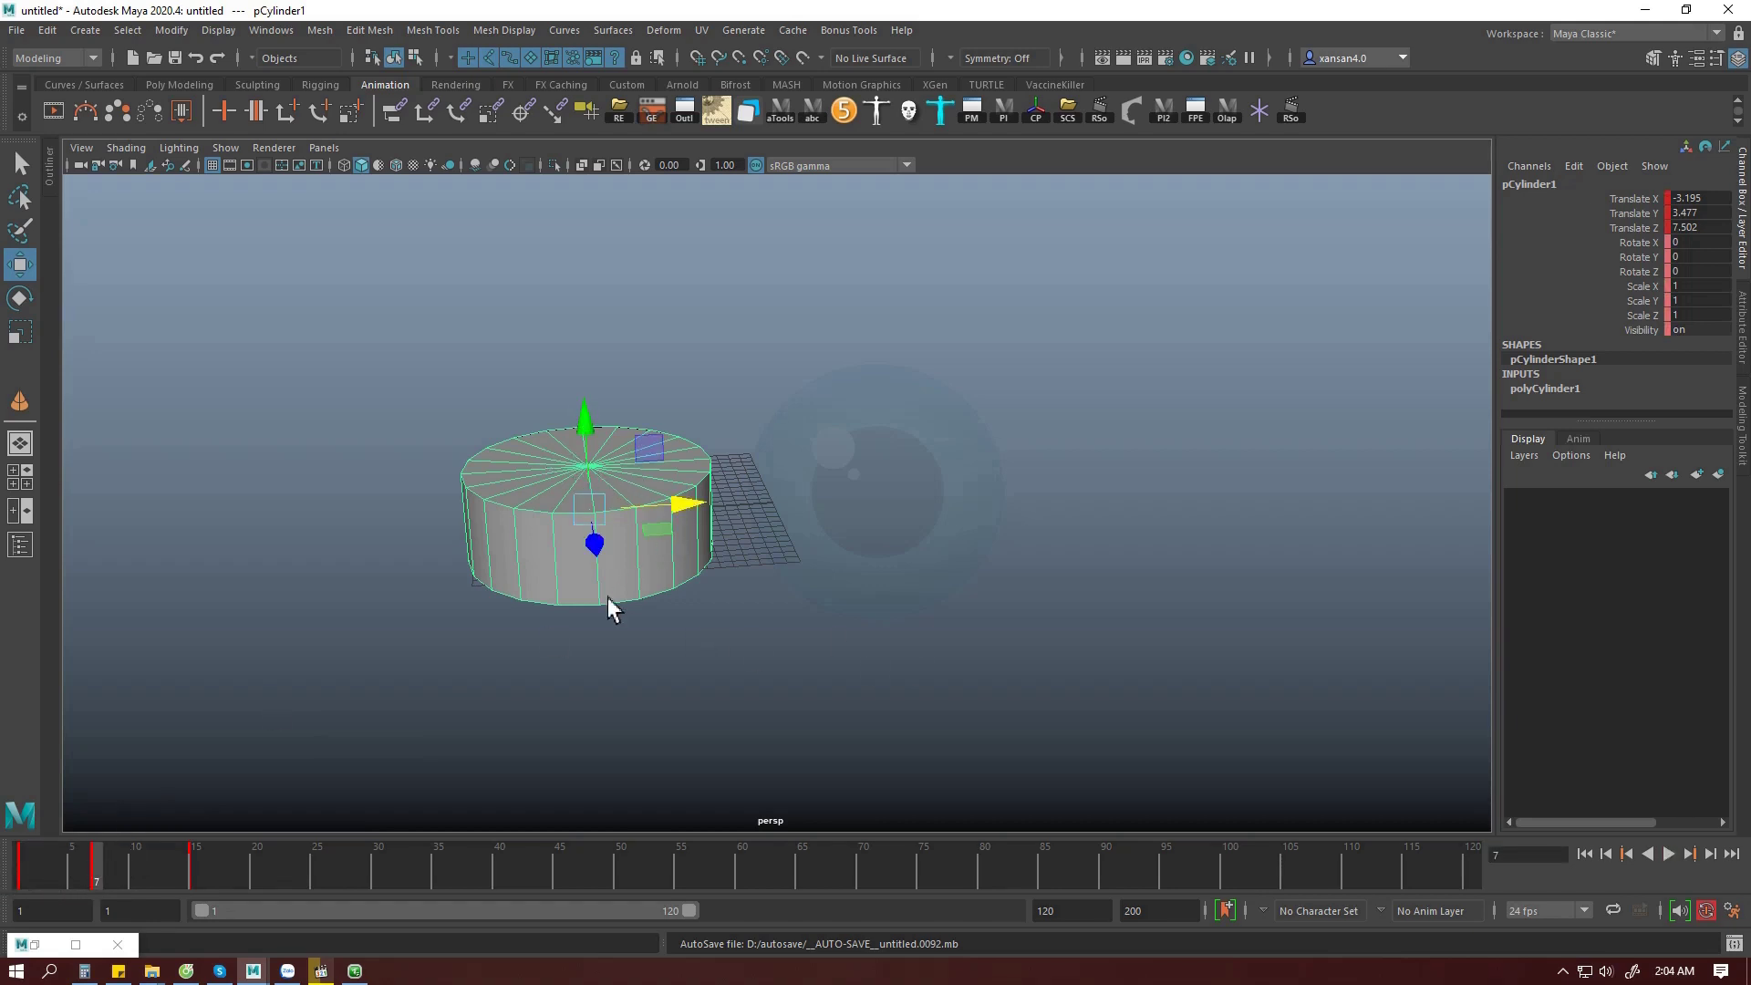
alt+middle_drag(610, 606, 857, 629)
alt+right_drag(857, 629, 1223, 419)
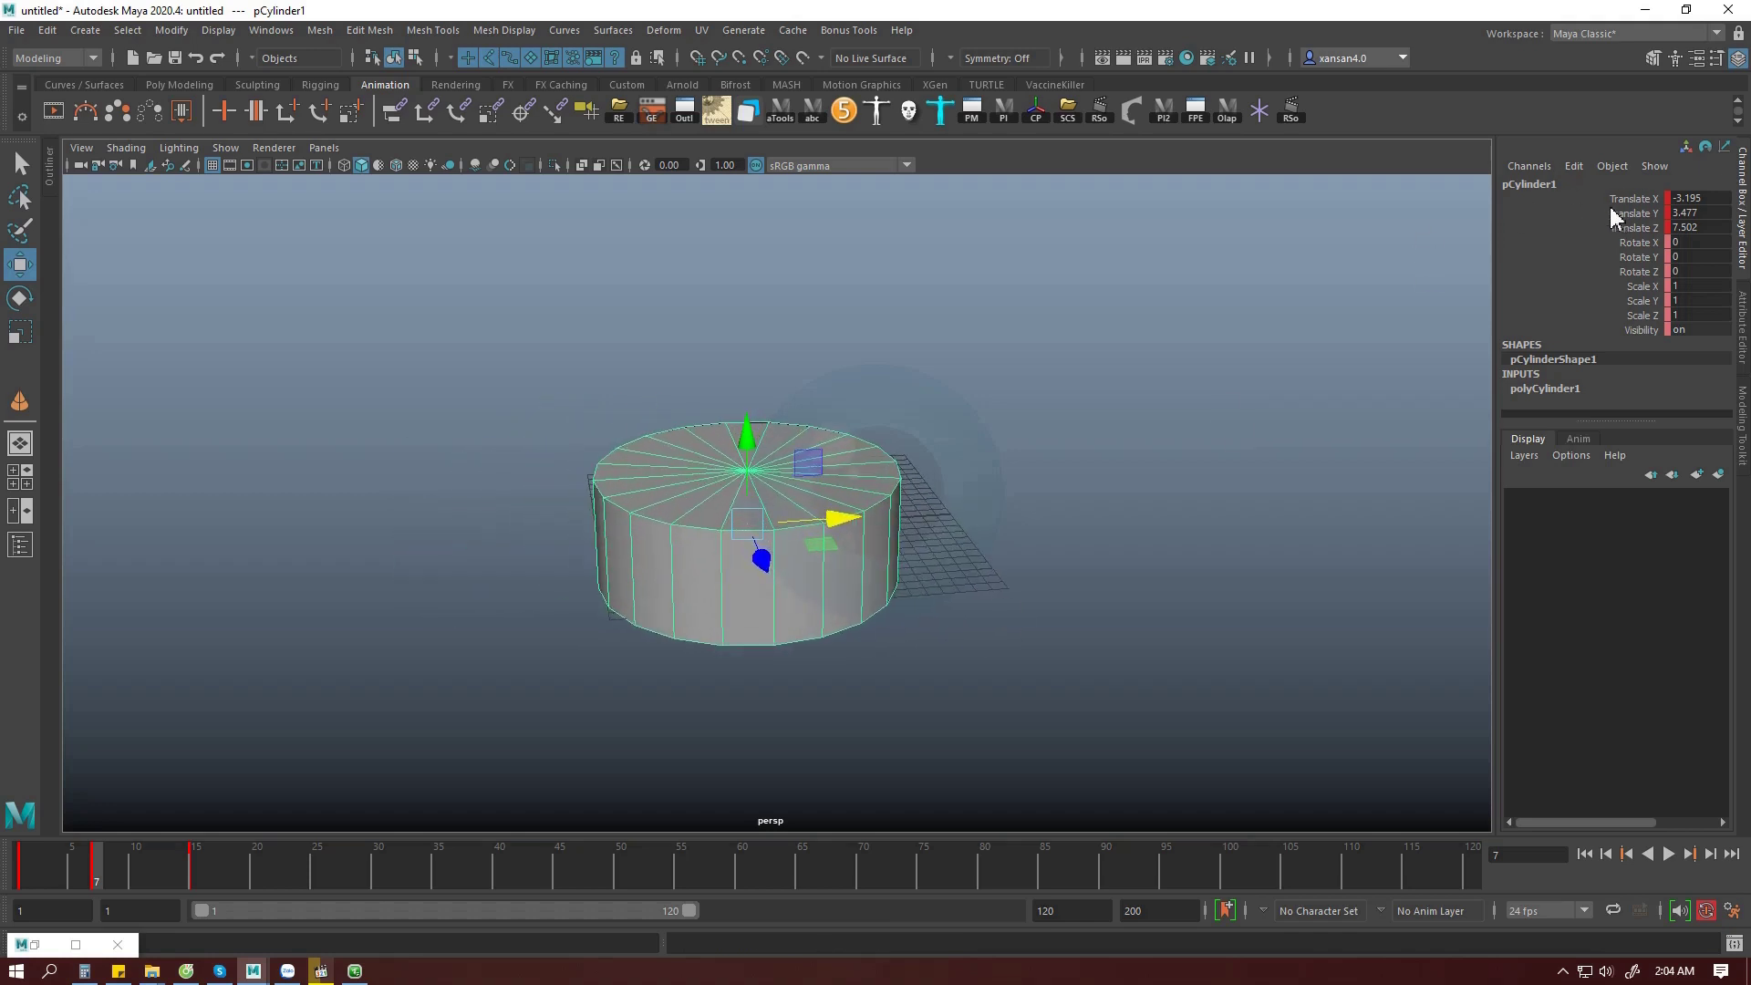
Select the cylinder's Translate X, Y and Z channels and check its keys around frame 20
drag(1647, 201, 1647, 233)
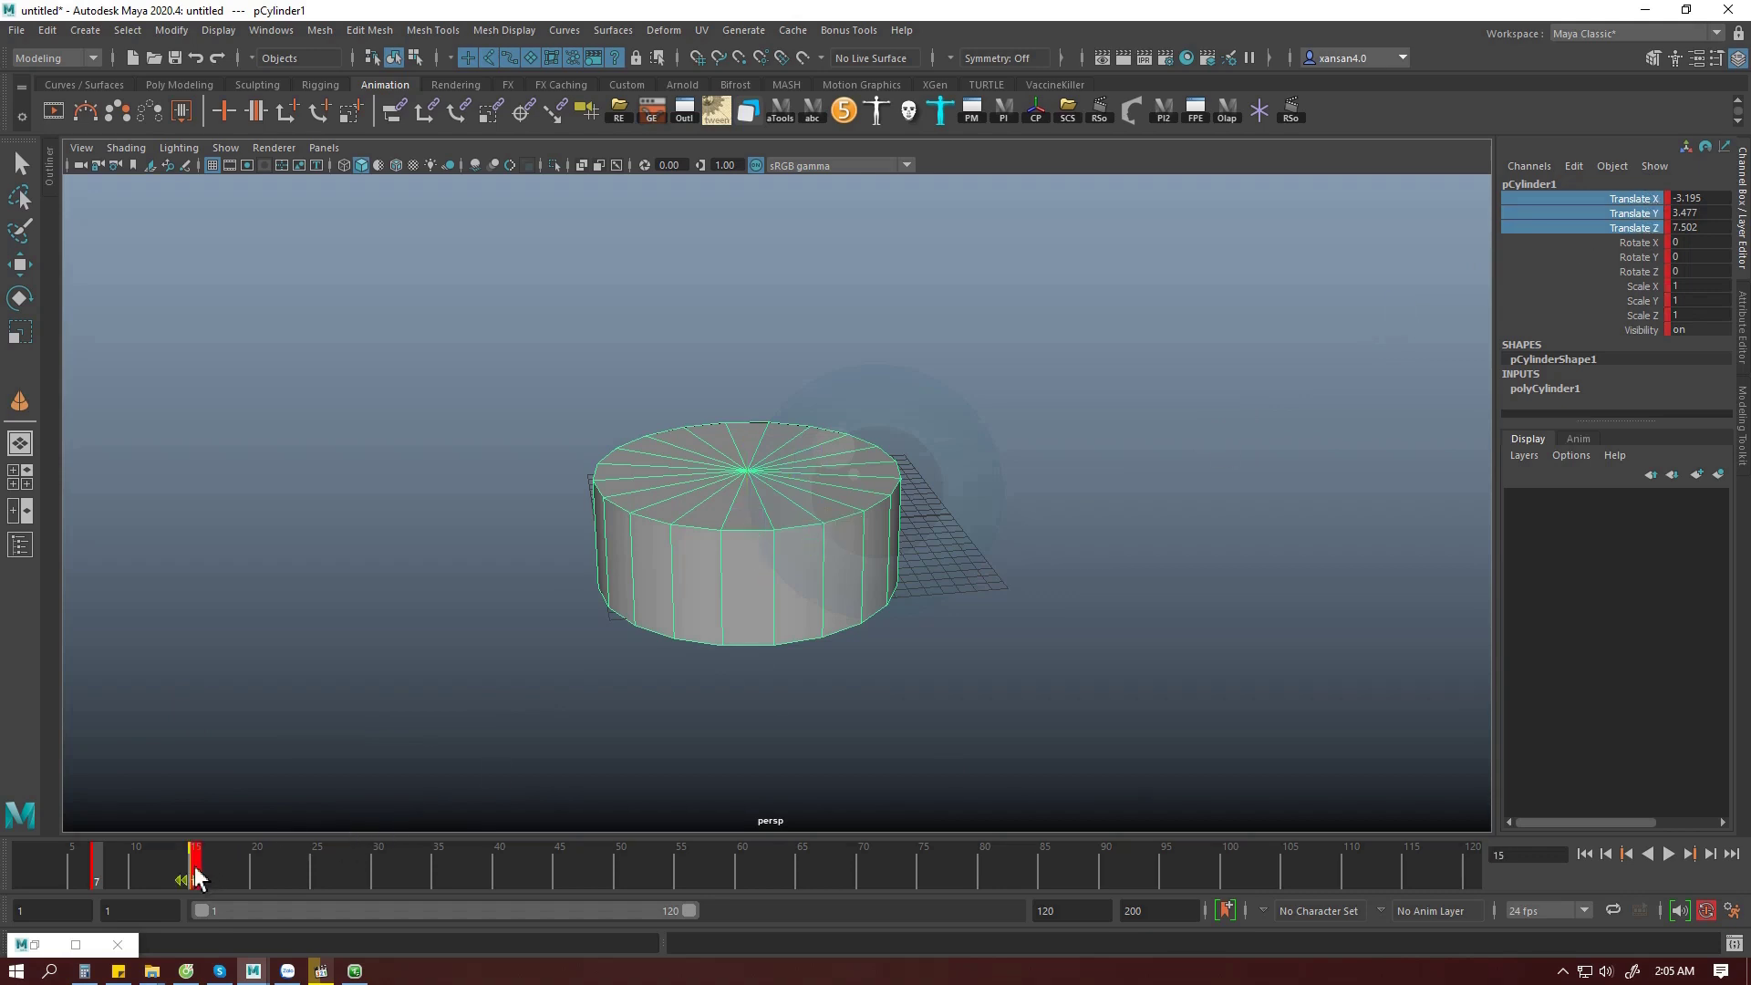
drag(187, 874, 255, 875)
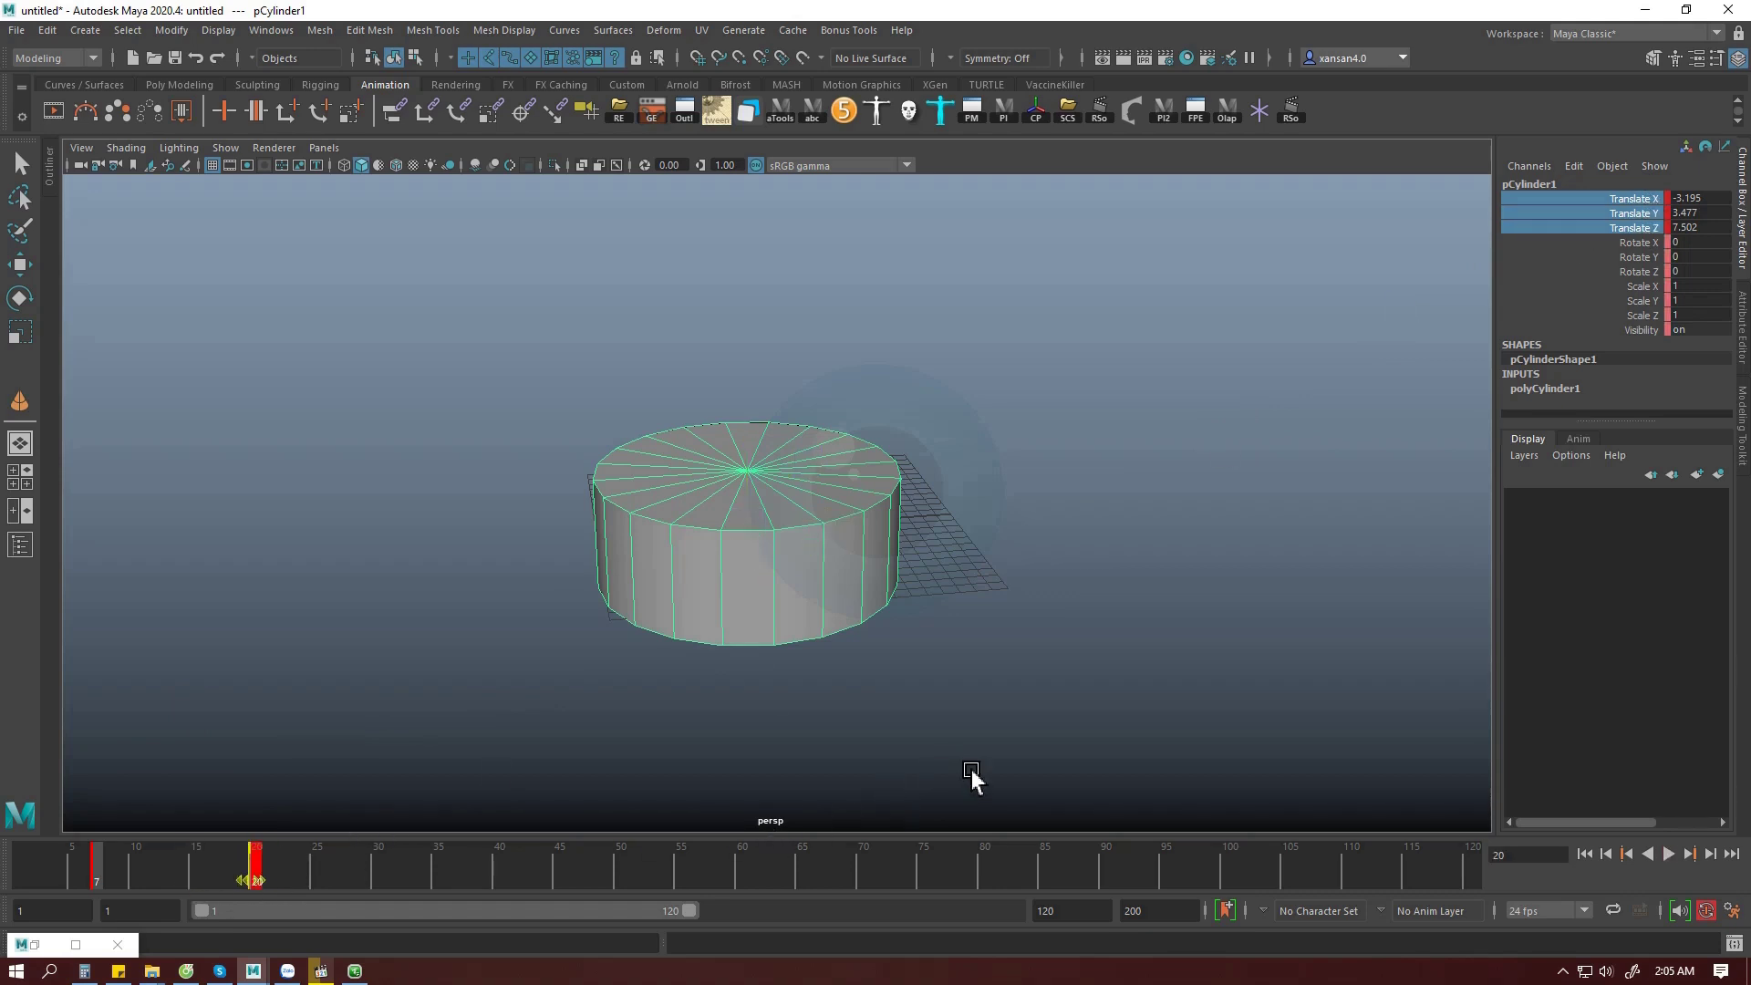
click(1038, 762)
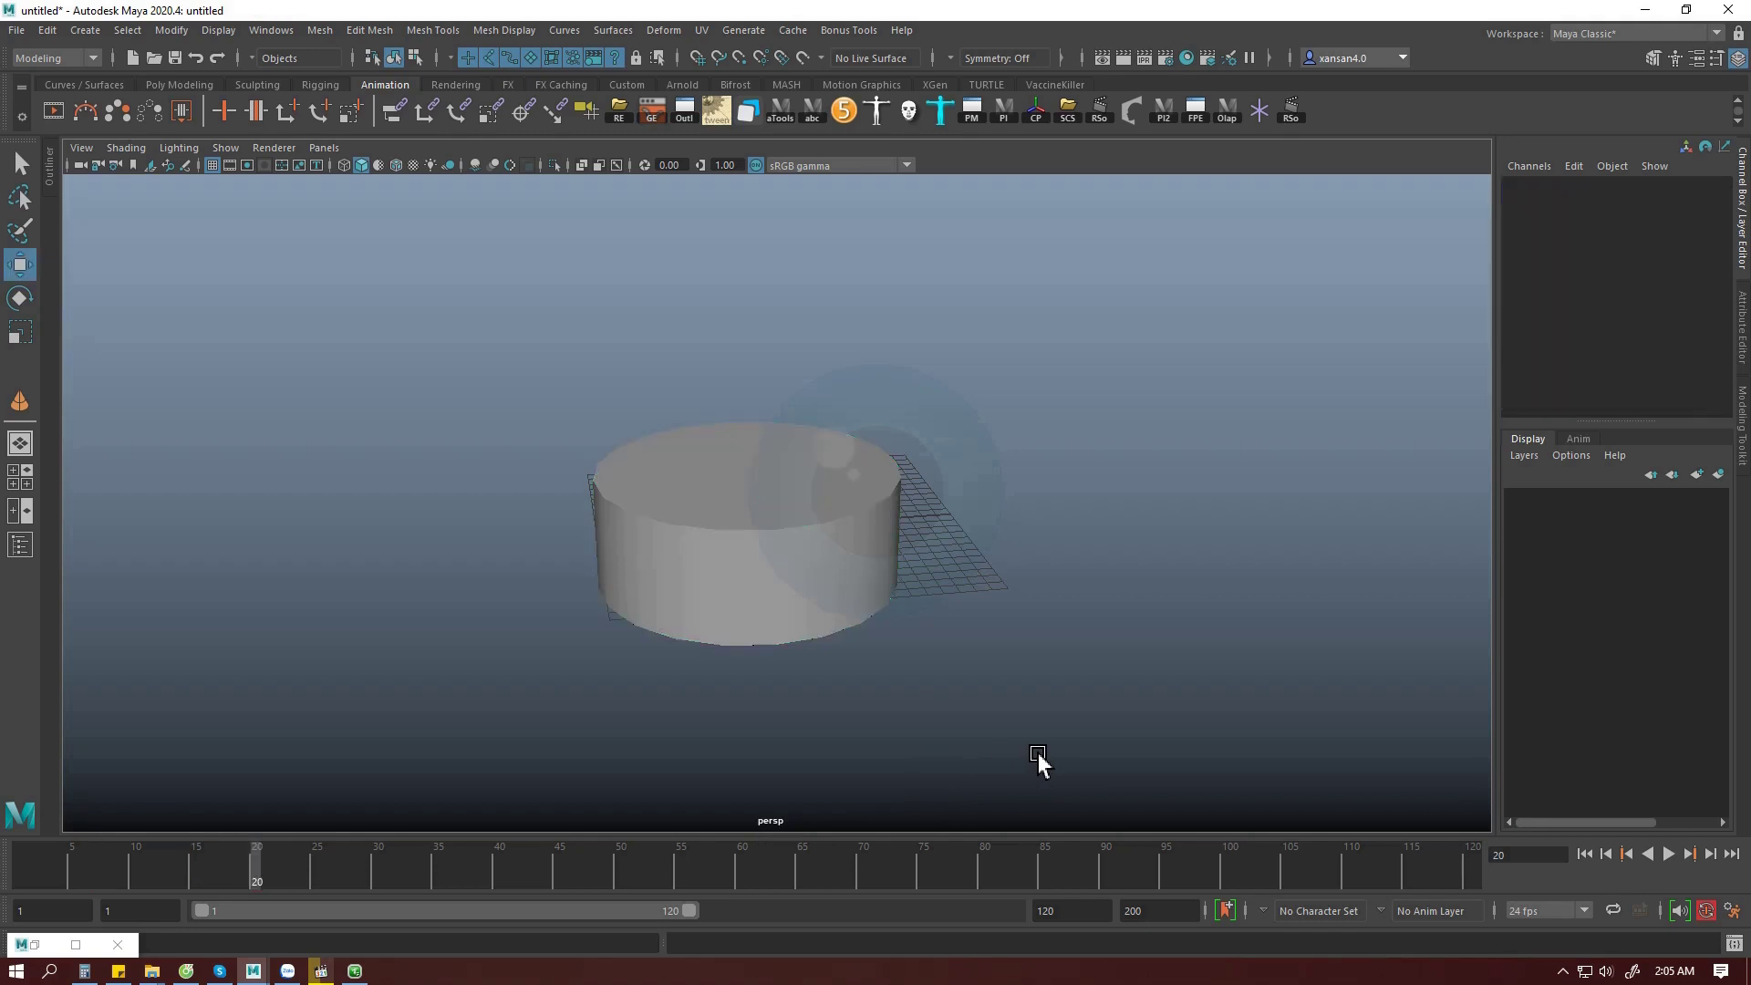
click(820, 584)
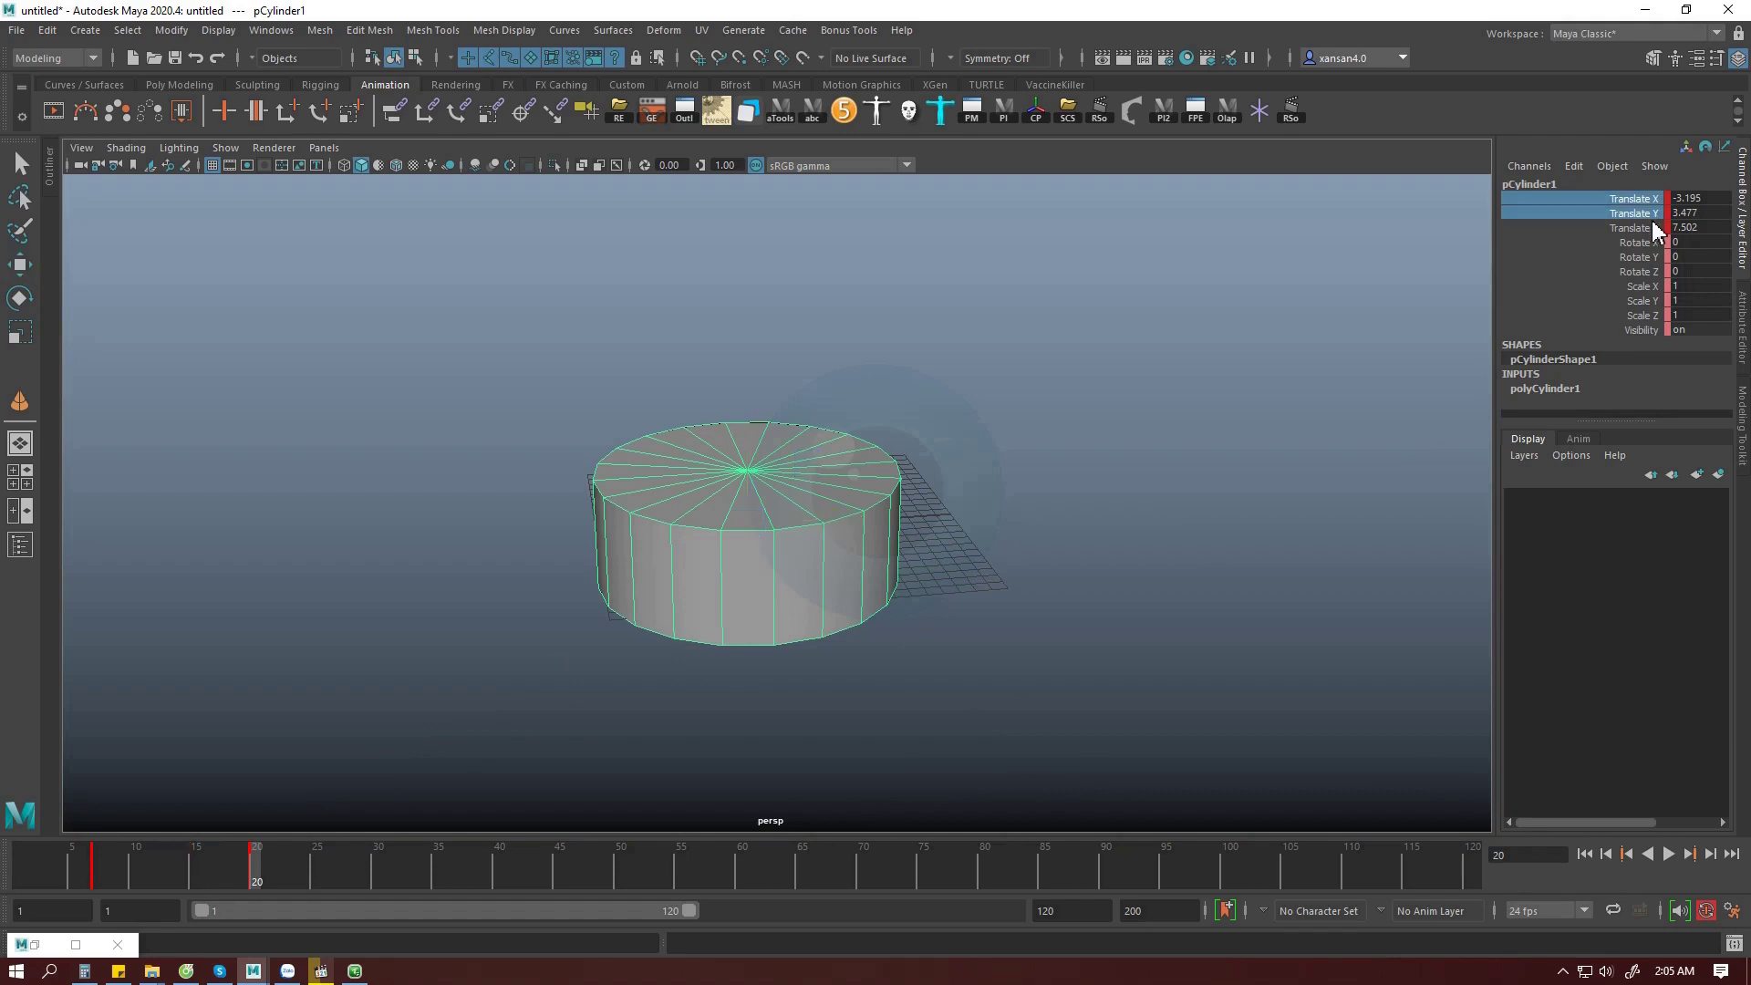
drag(1641, 199, 1641, 228)
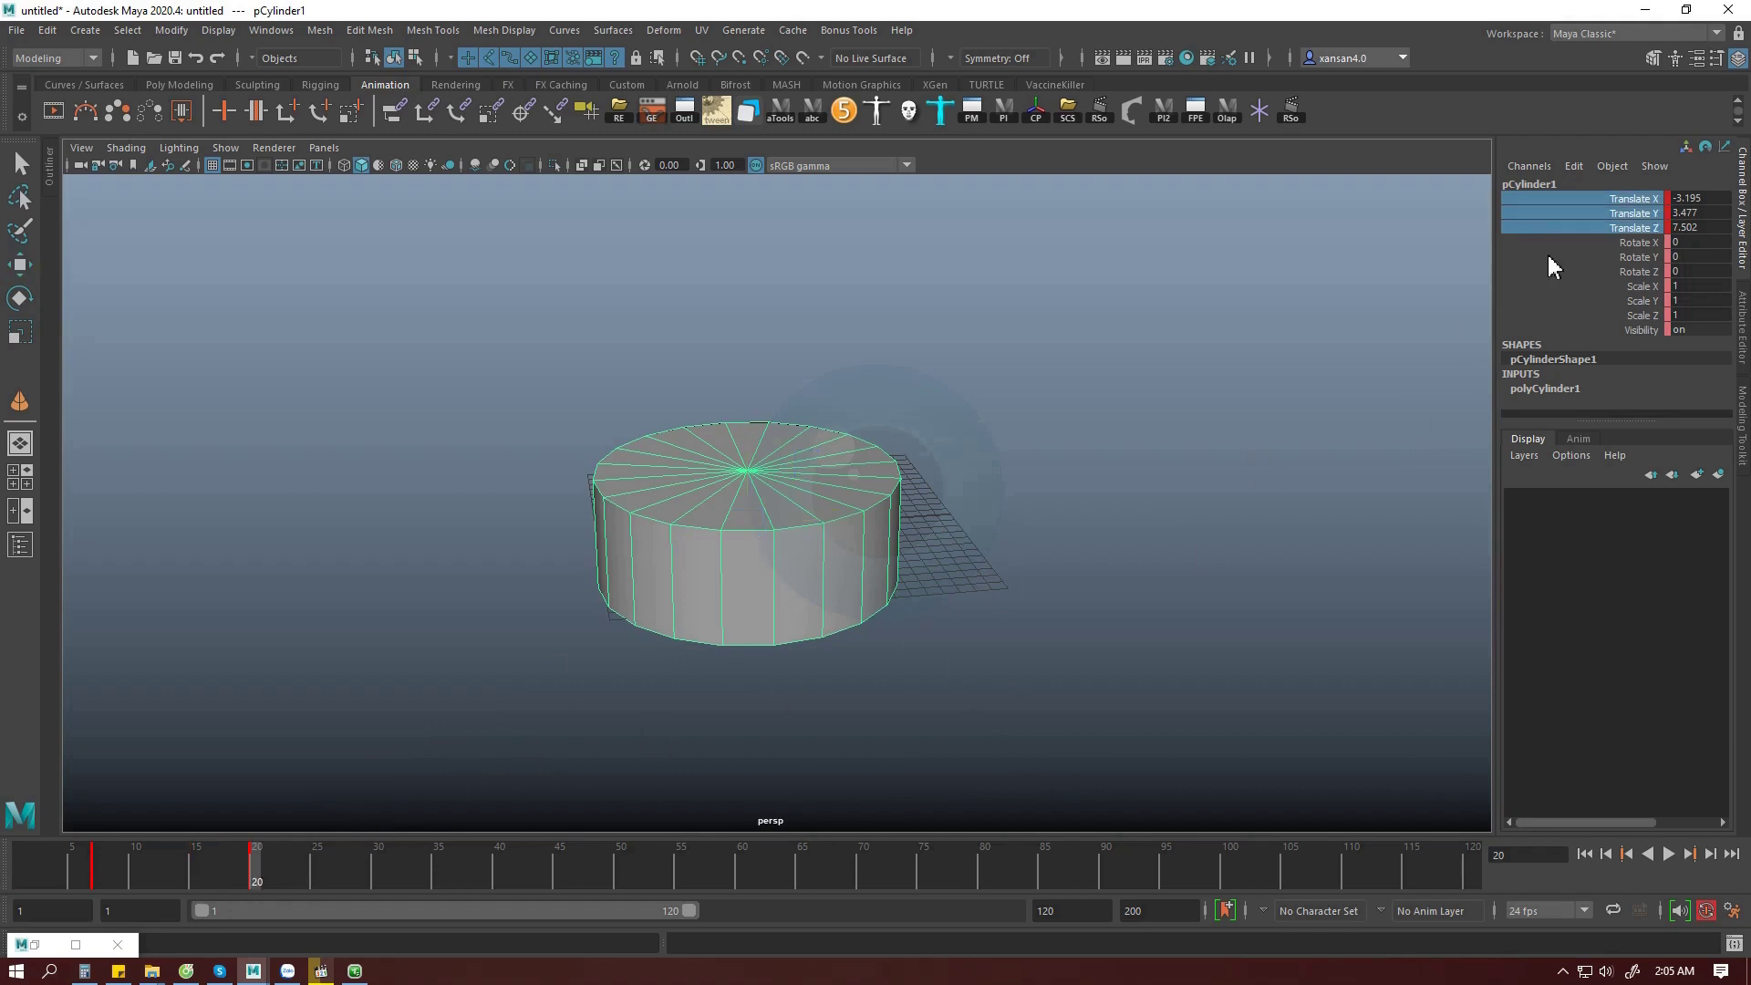
click(1322, 419)
click(892, 550)
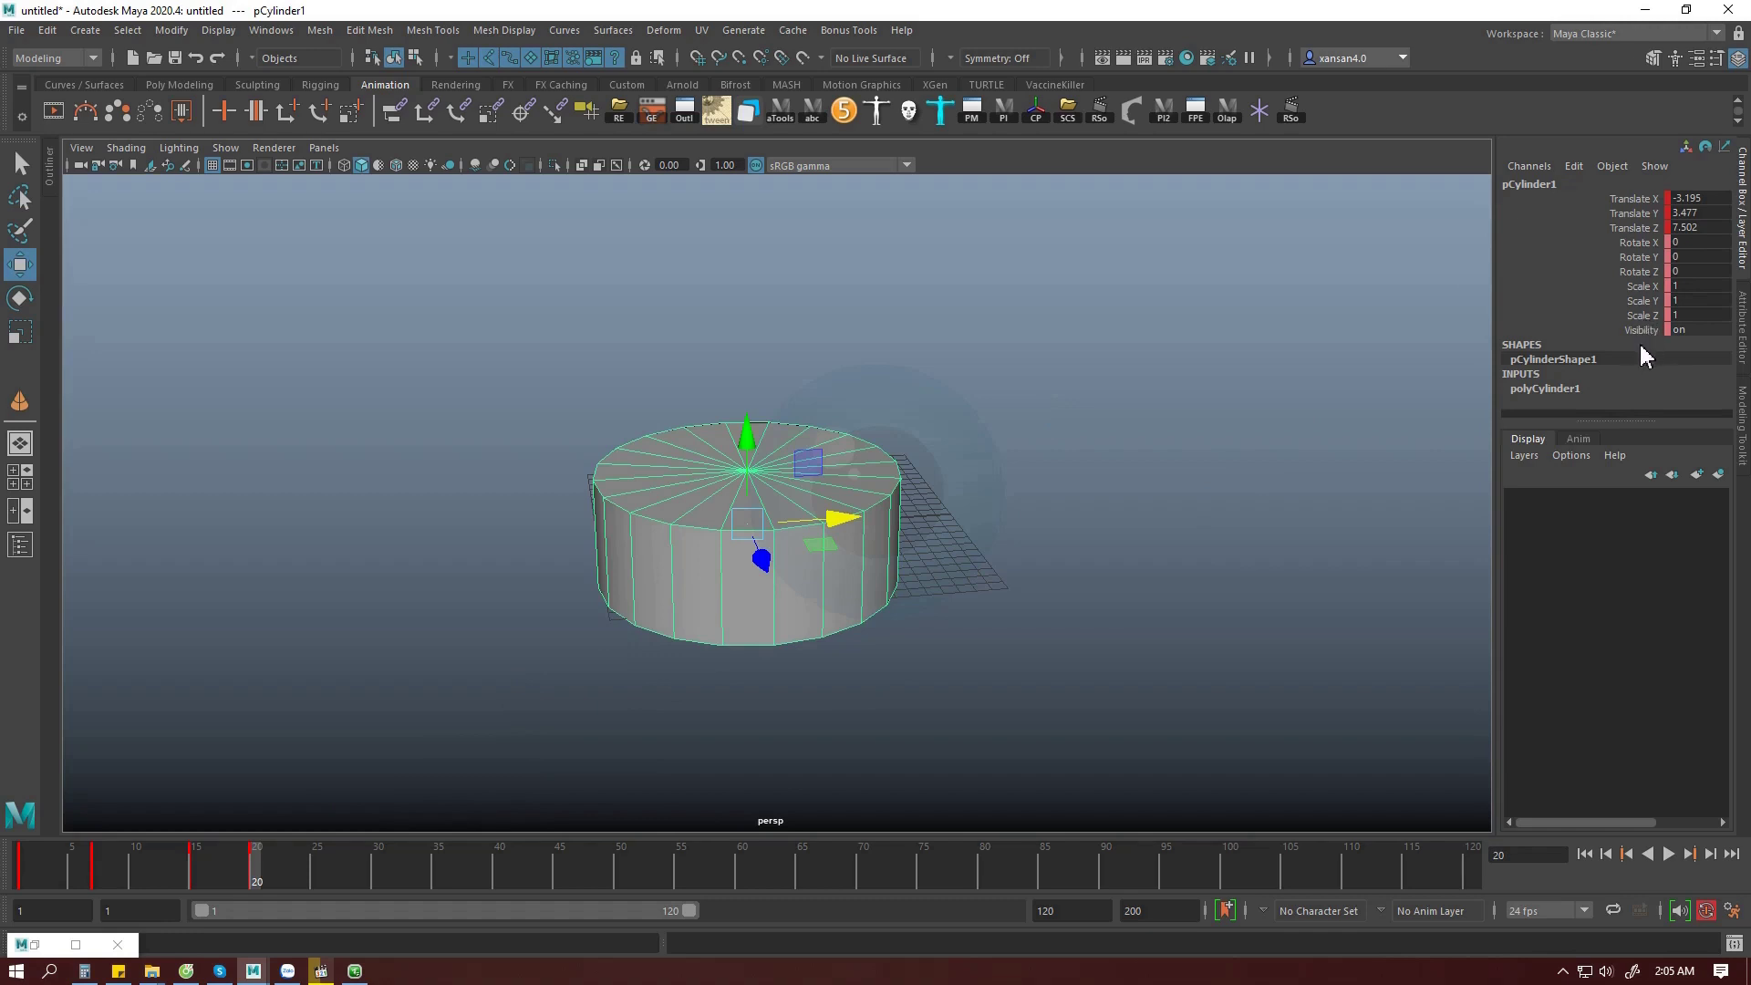
Play back from frame 15, undo the deselection and time change, and settle on frame 15
click(196, 880)
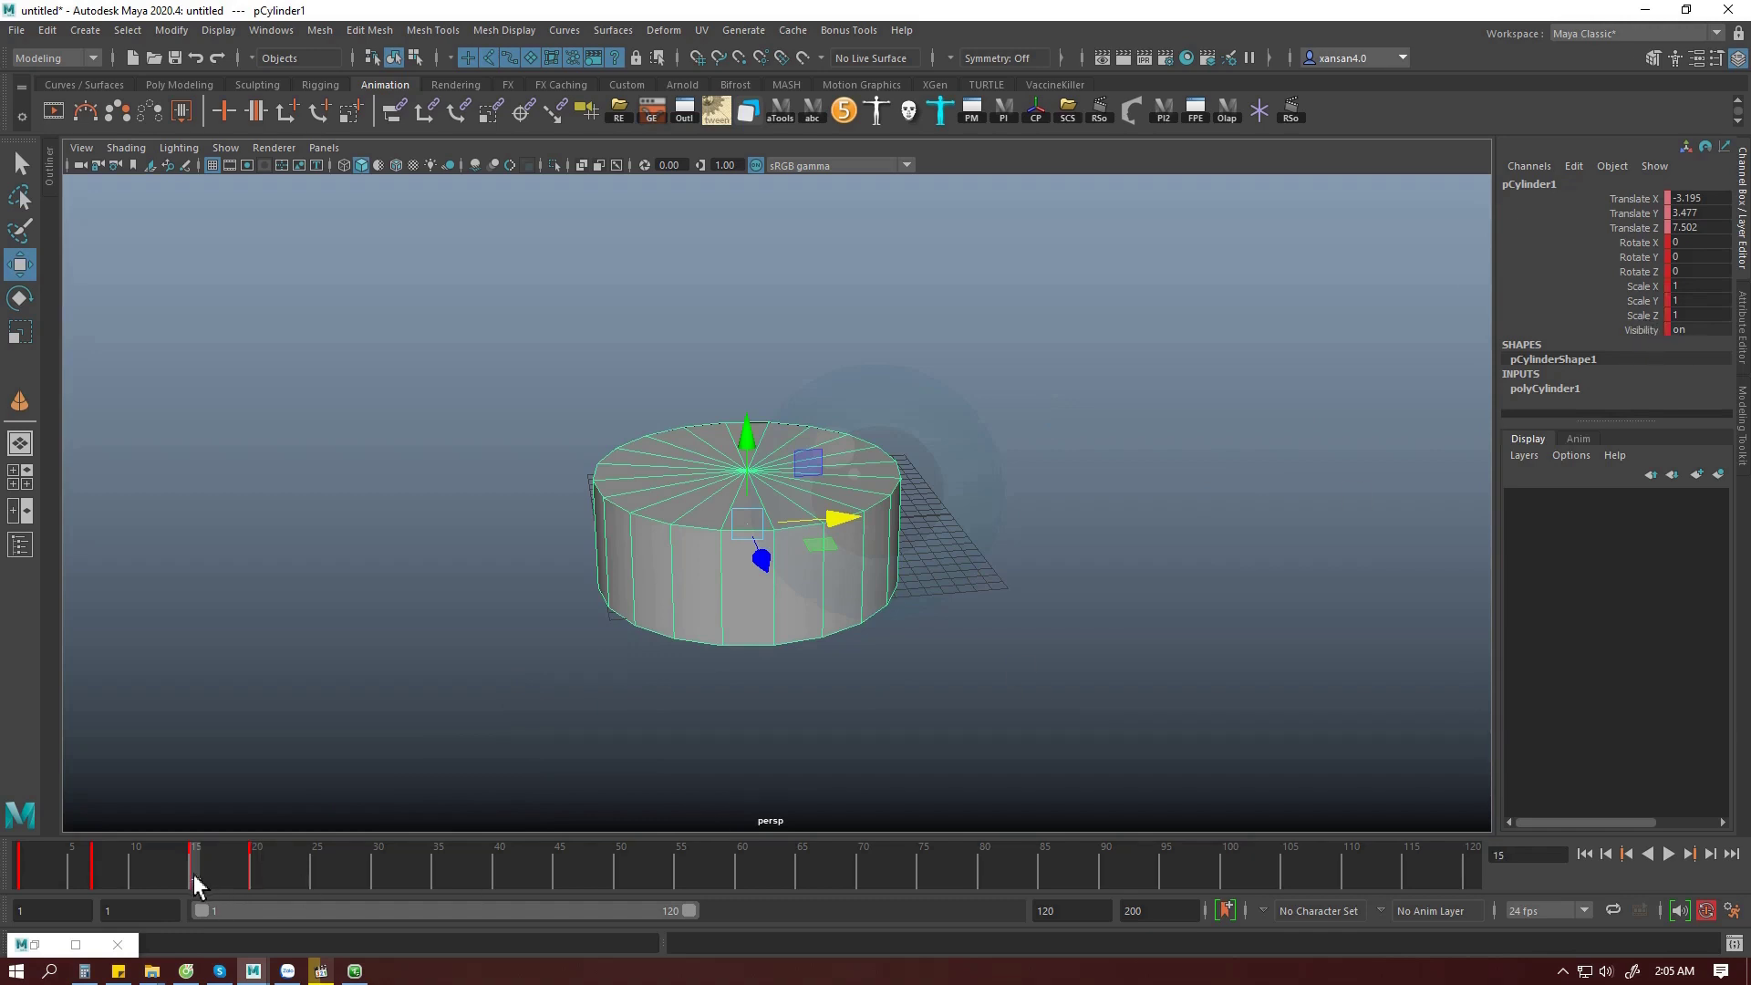
key(alt+v)
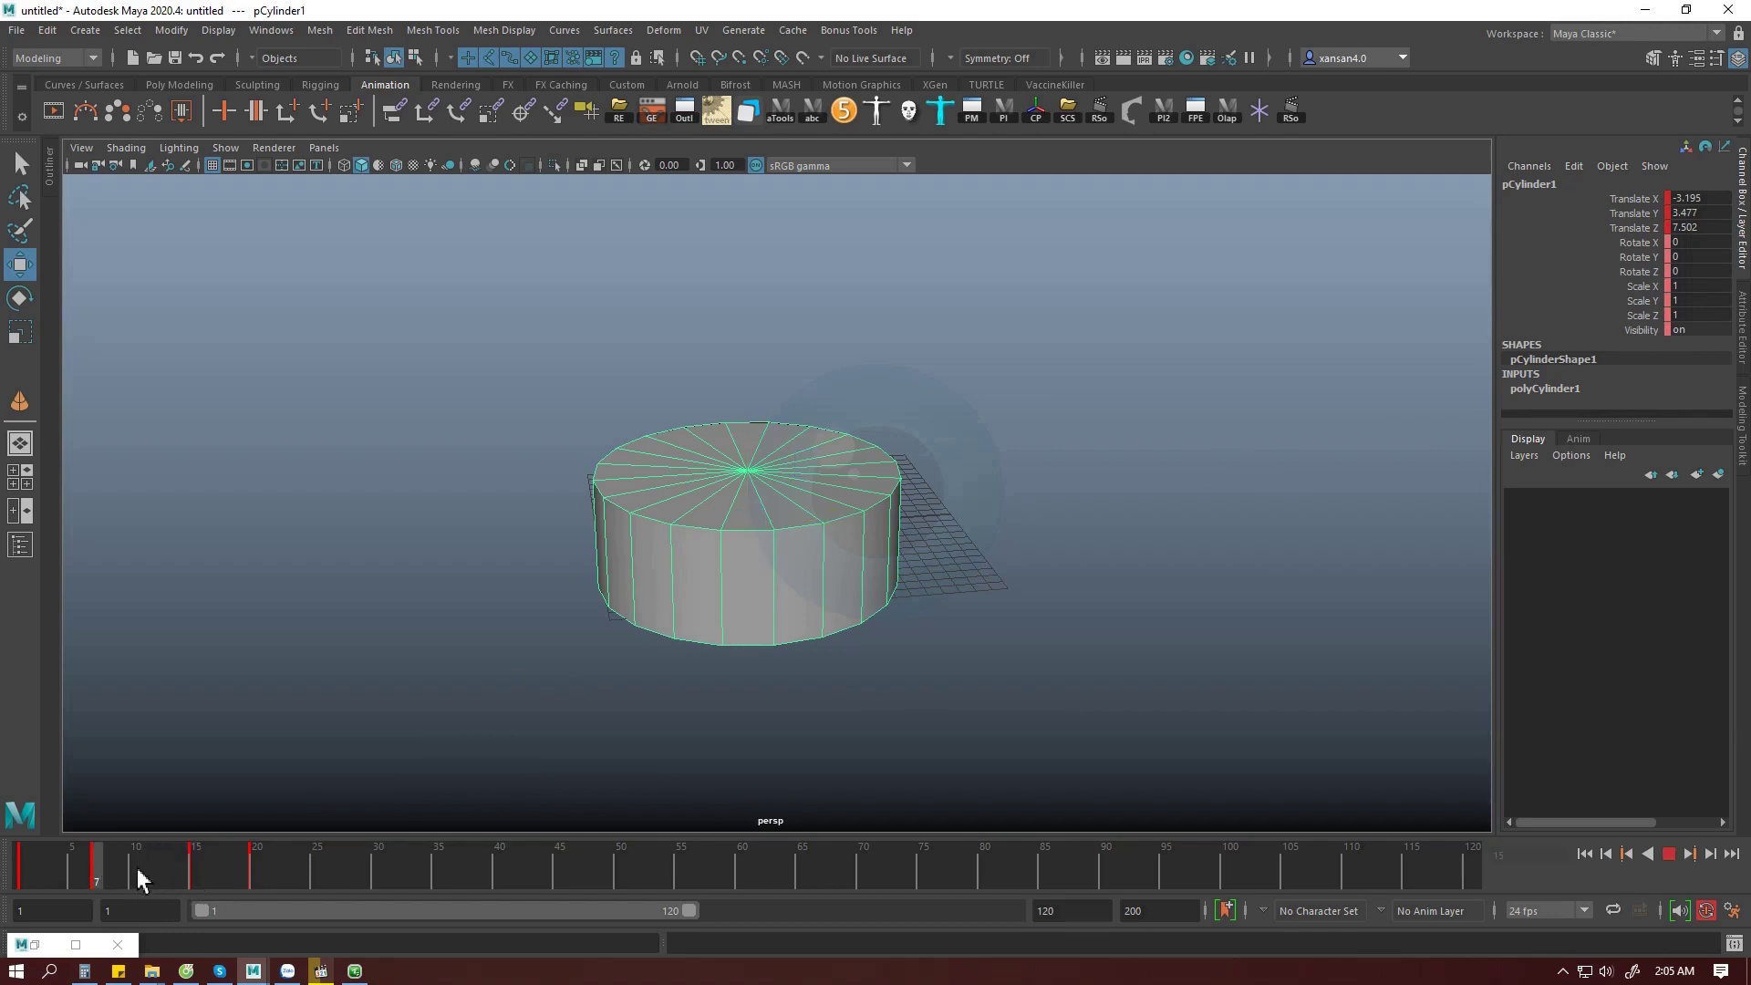
click(236, 876)
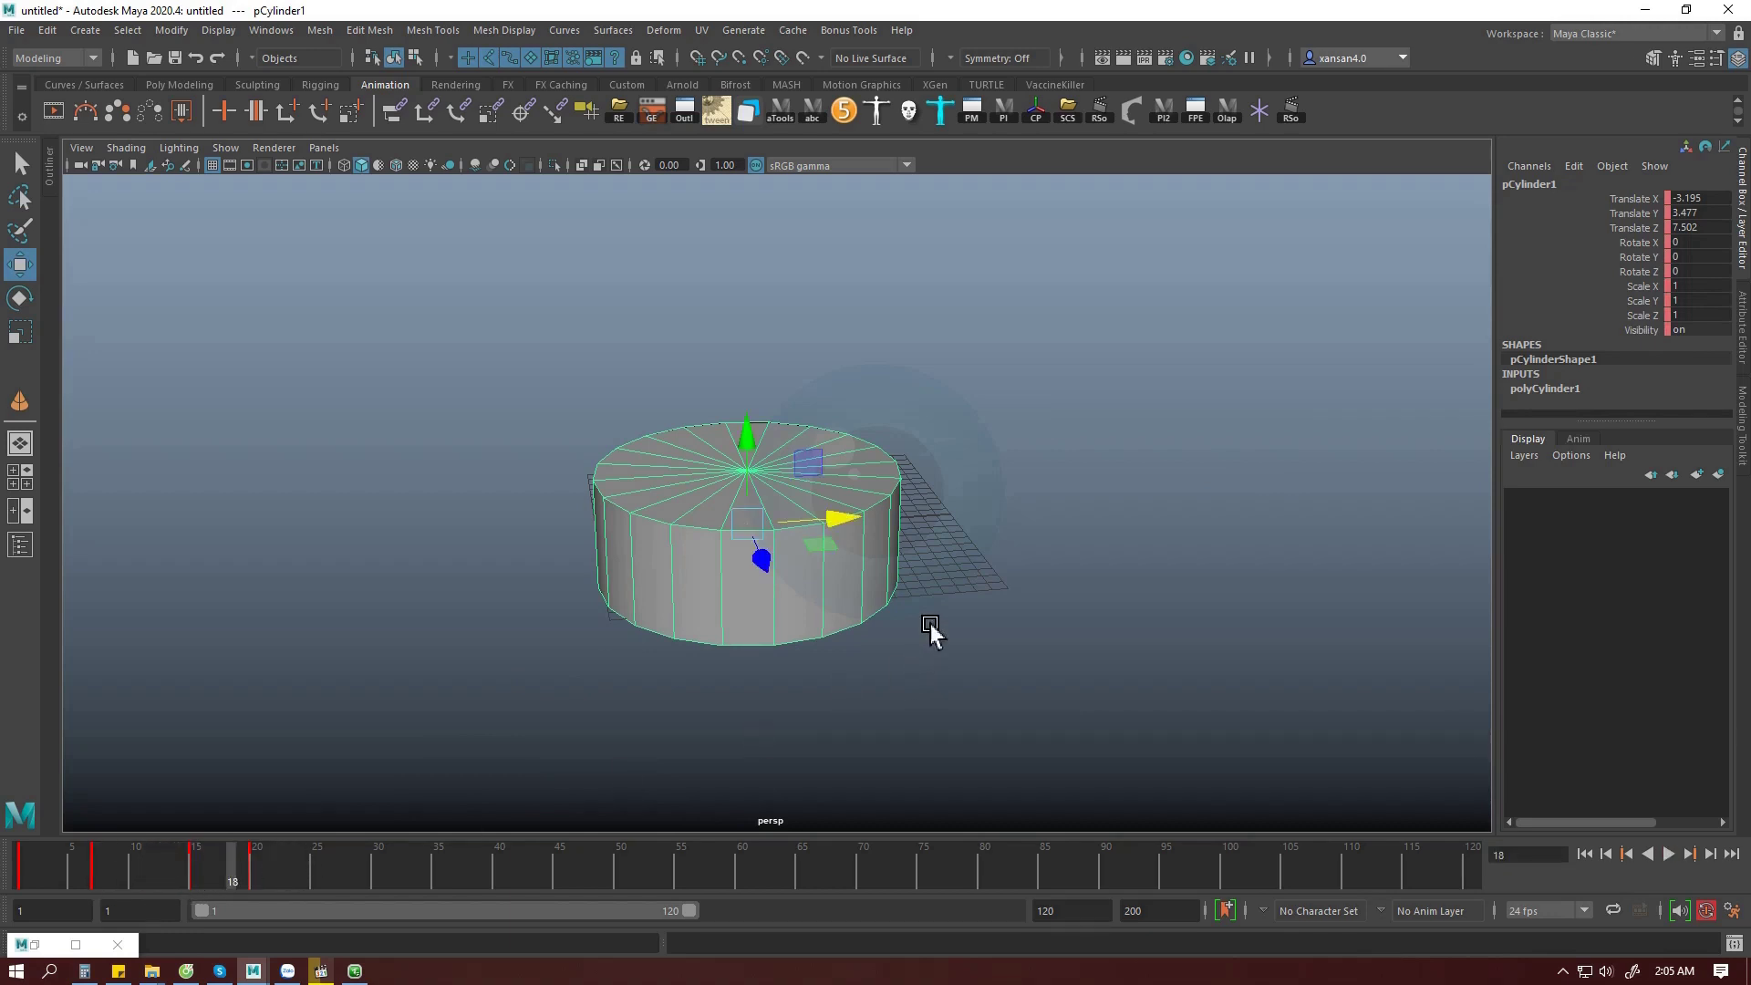
click(1031, 520)
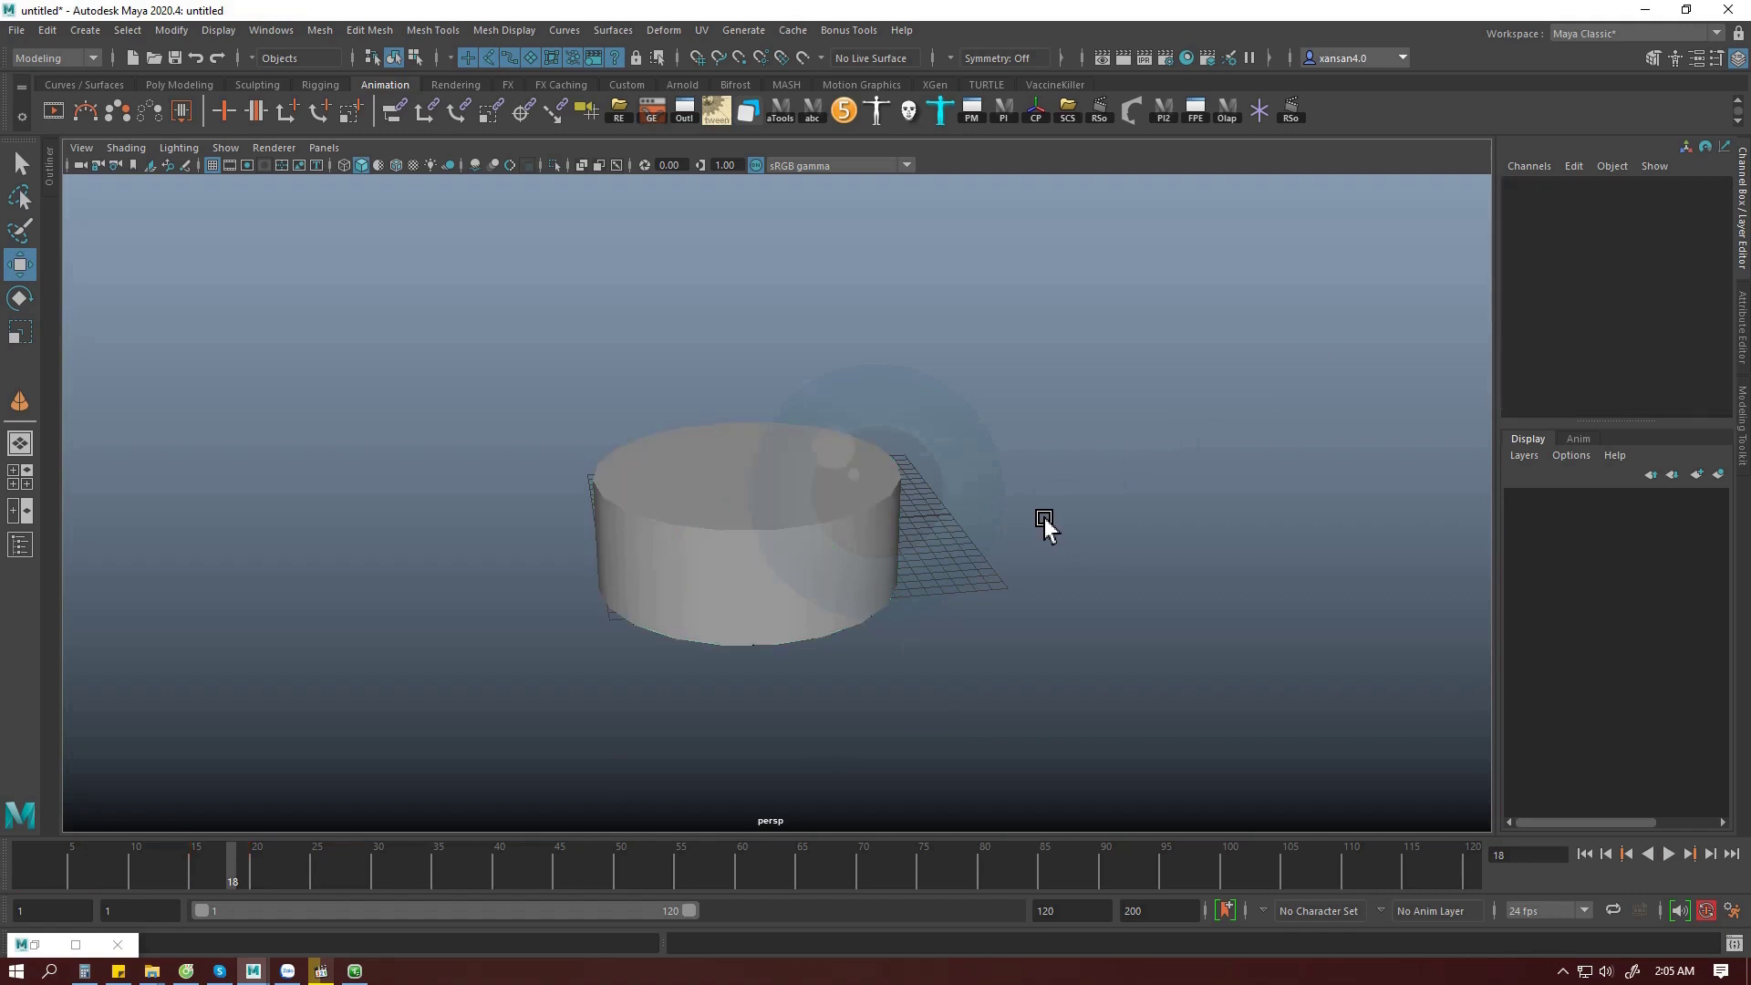
key(ctrl+z)
key(ctrl+z)
key(ctrl+z)
key(ctrl+z)
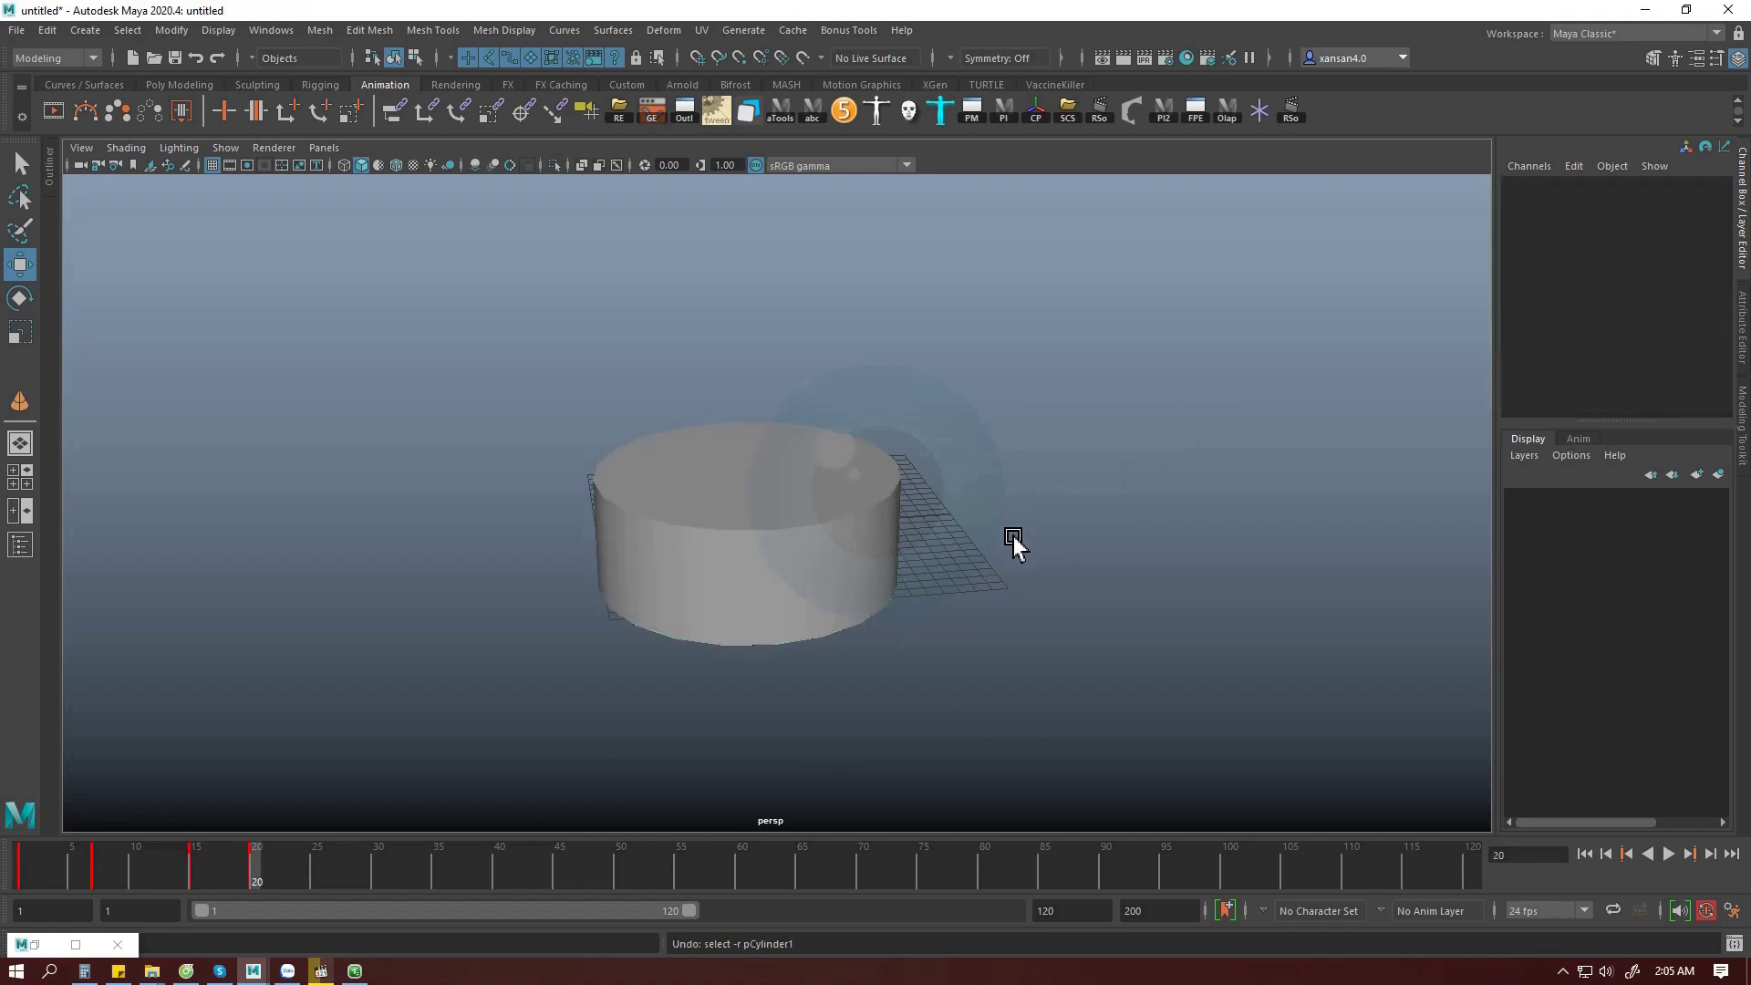
key(ctrl+z)
key(ctrl+z)
key(ctrl+z)
key(ctrl+z)
key(ctrl+z)
key(ctrl+z)
click(835, 467)
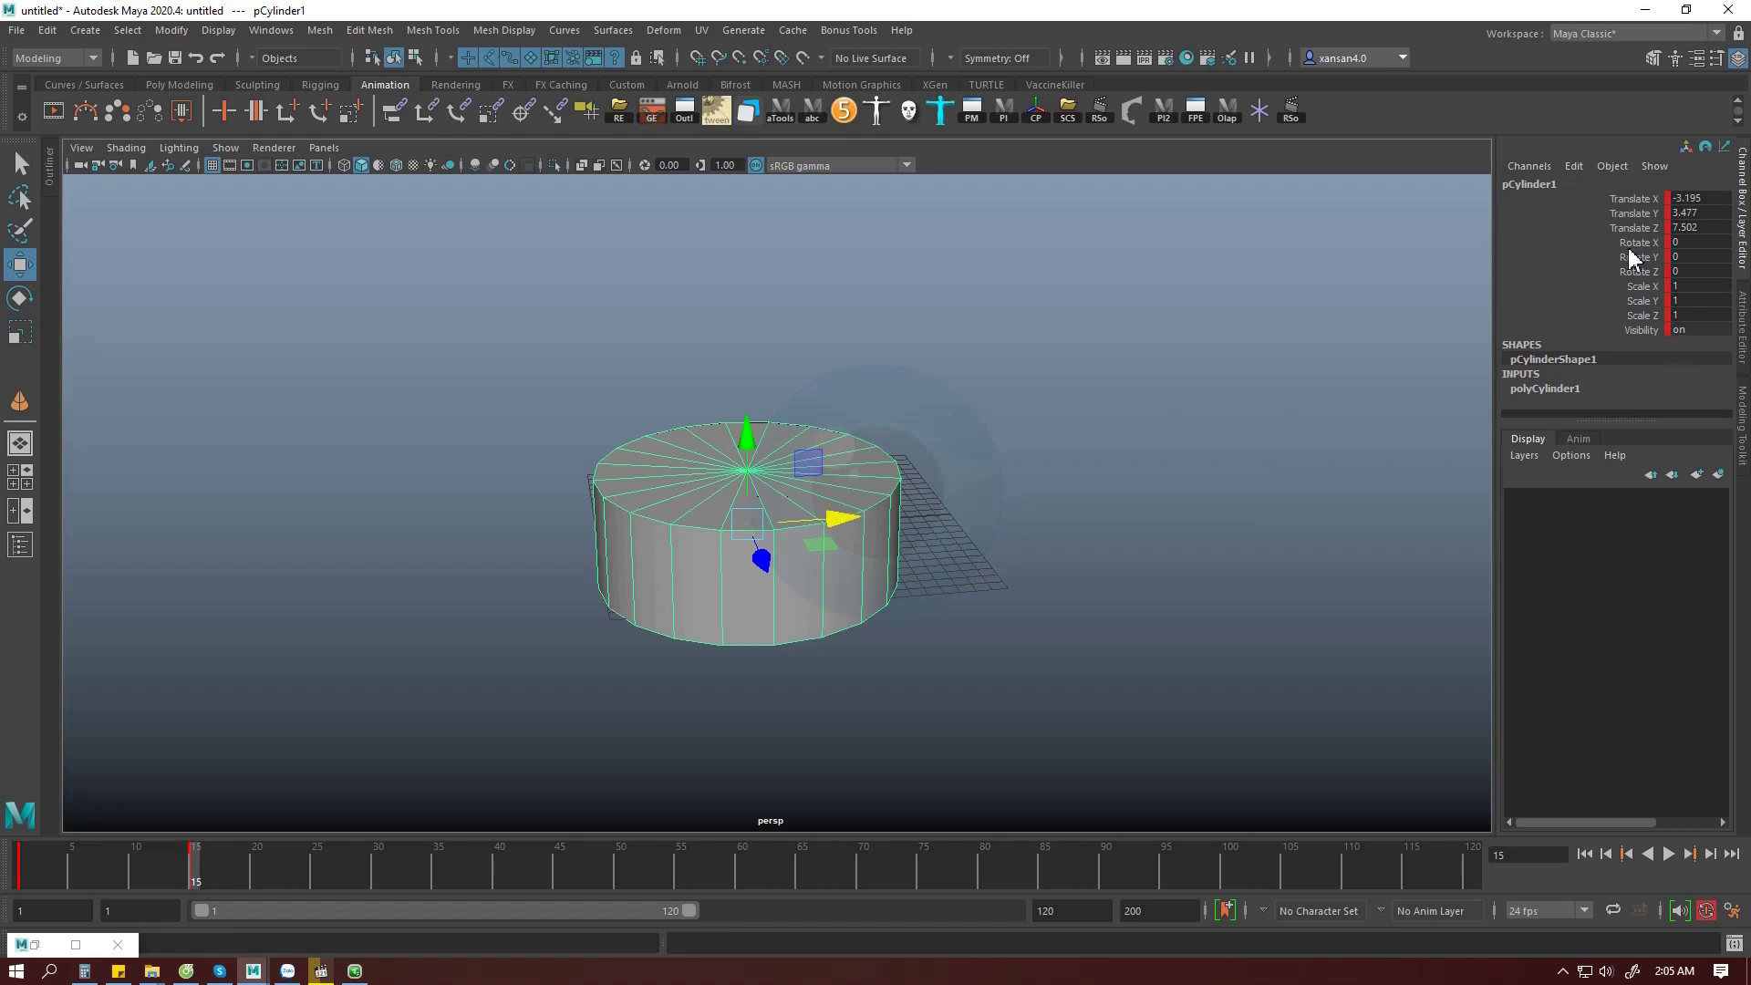
click(1055, 513)
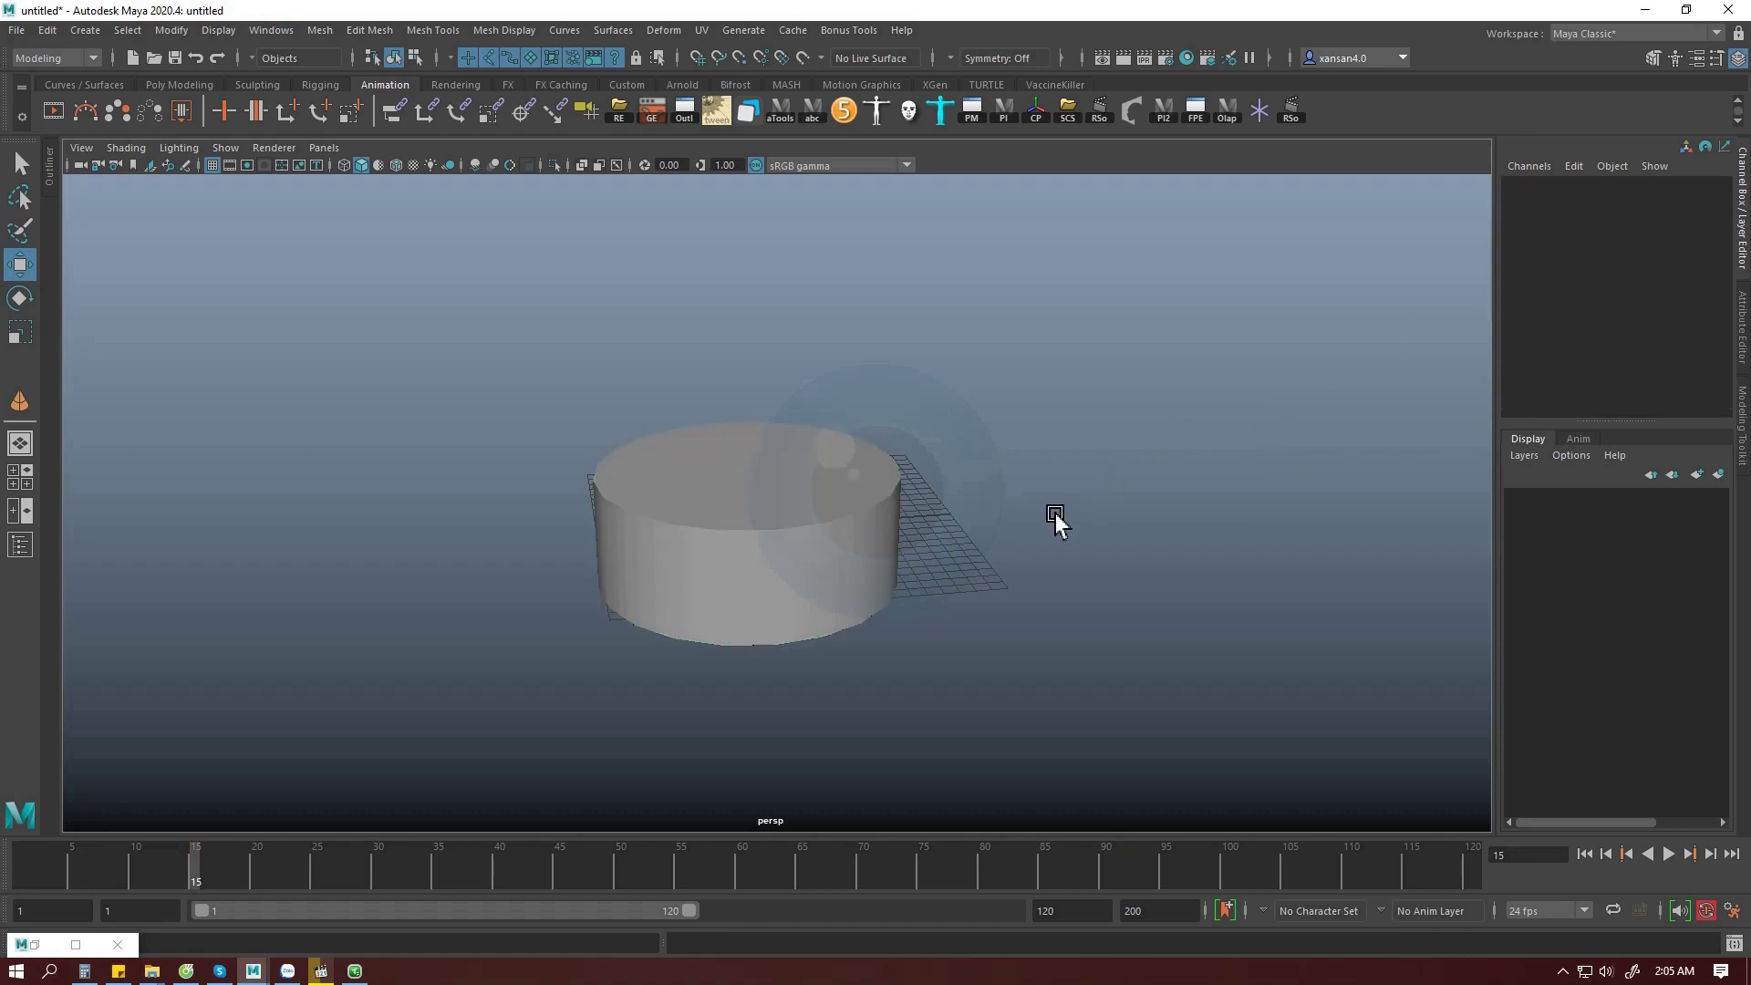
click(730, 497)
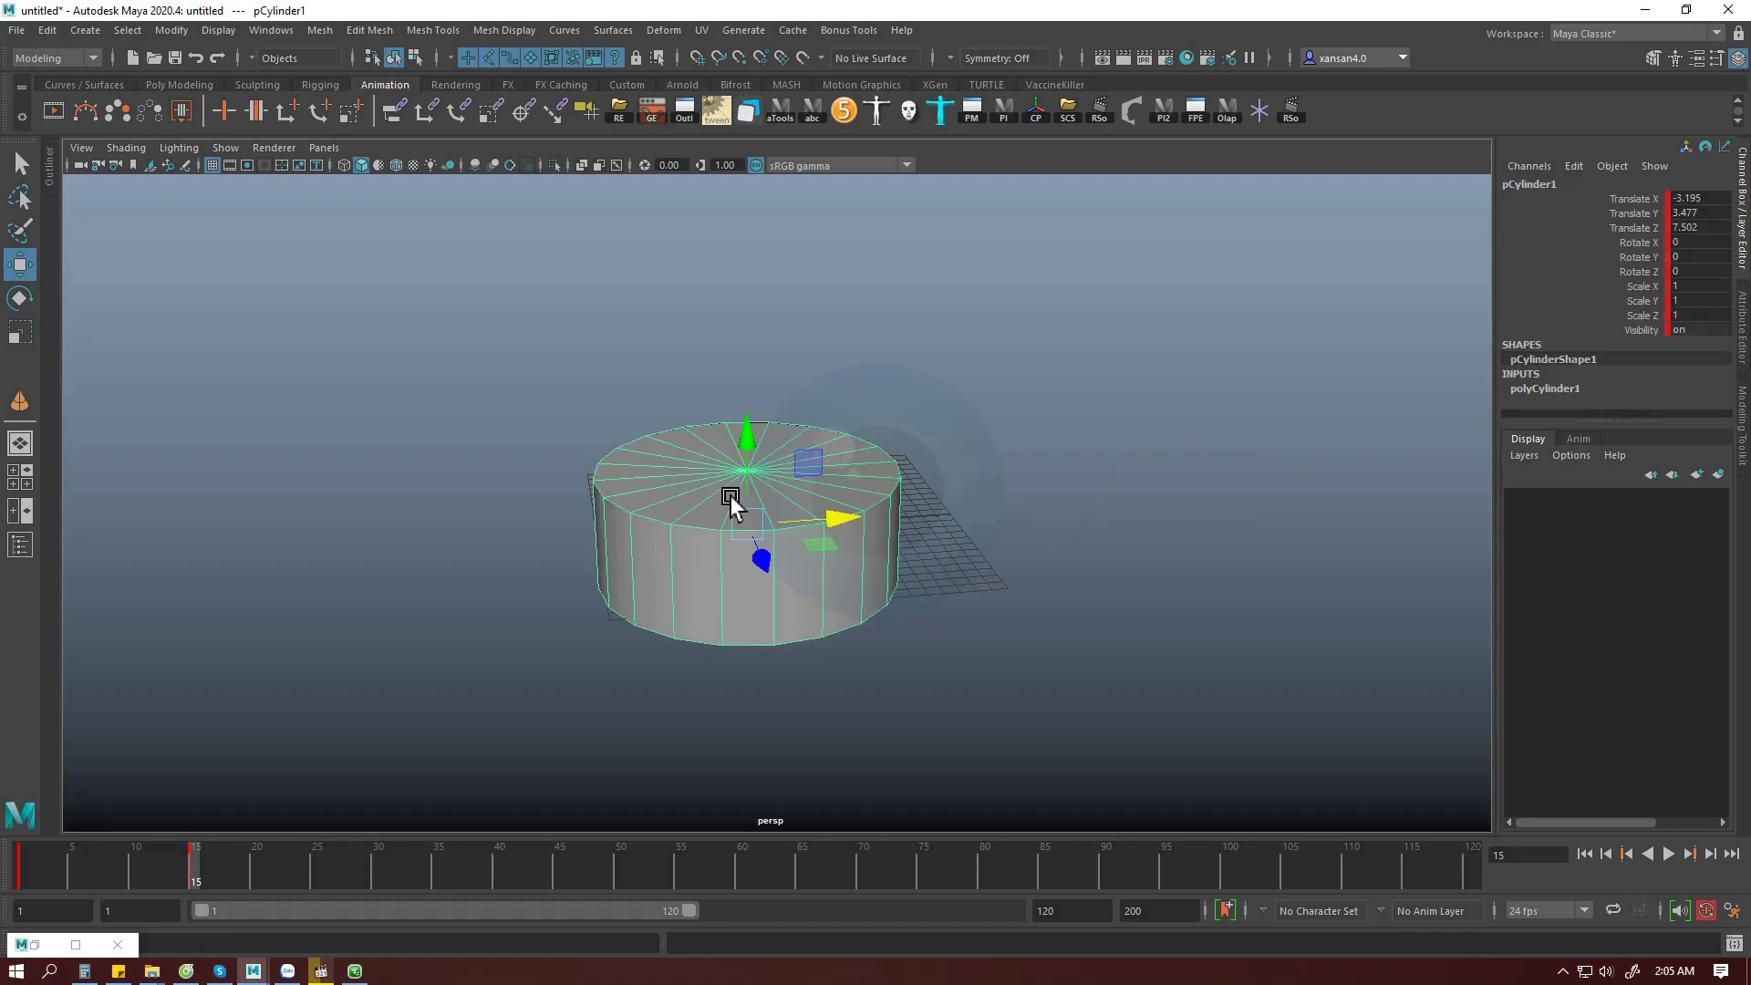
drag(1641, 198, 1653, 243)
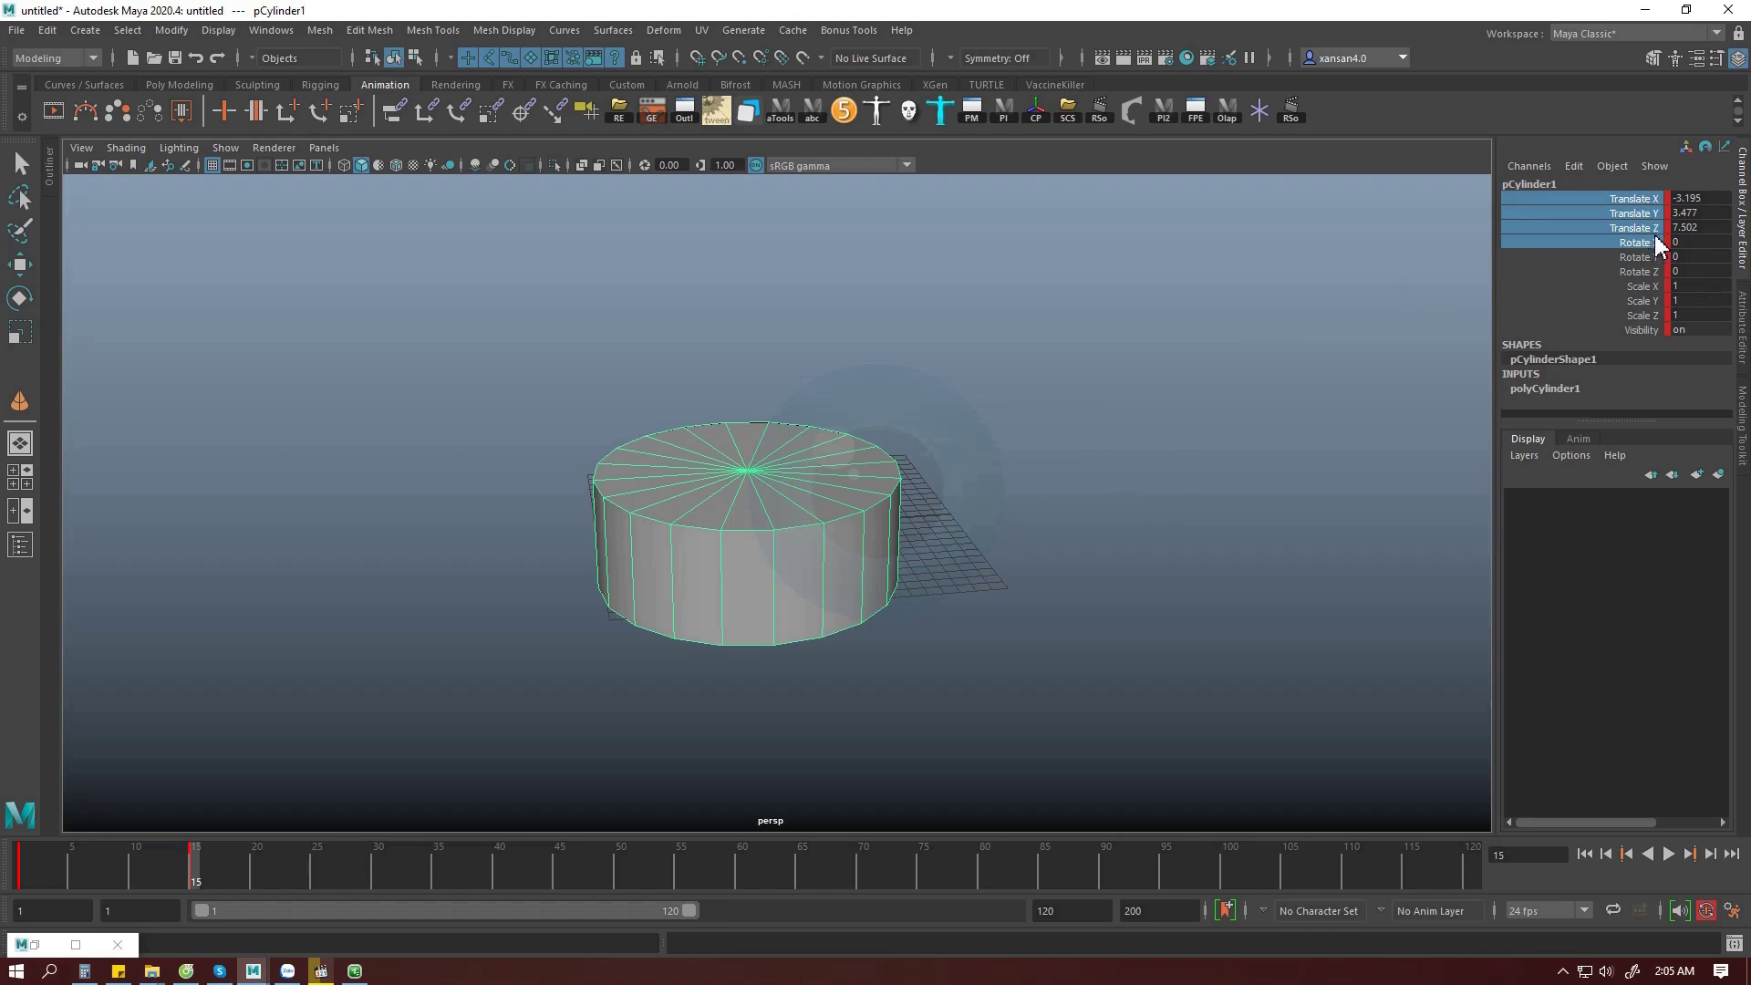
key(w)
click(1231, 436)
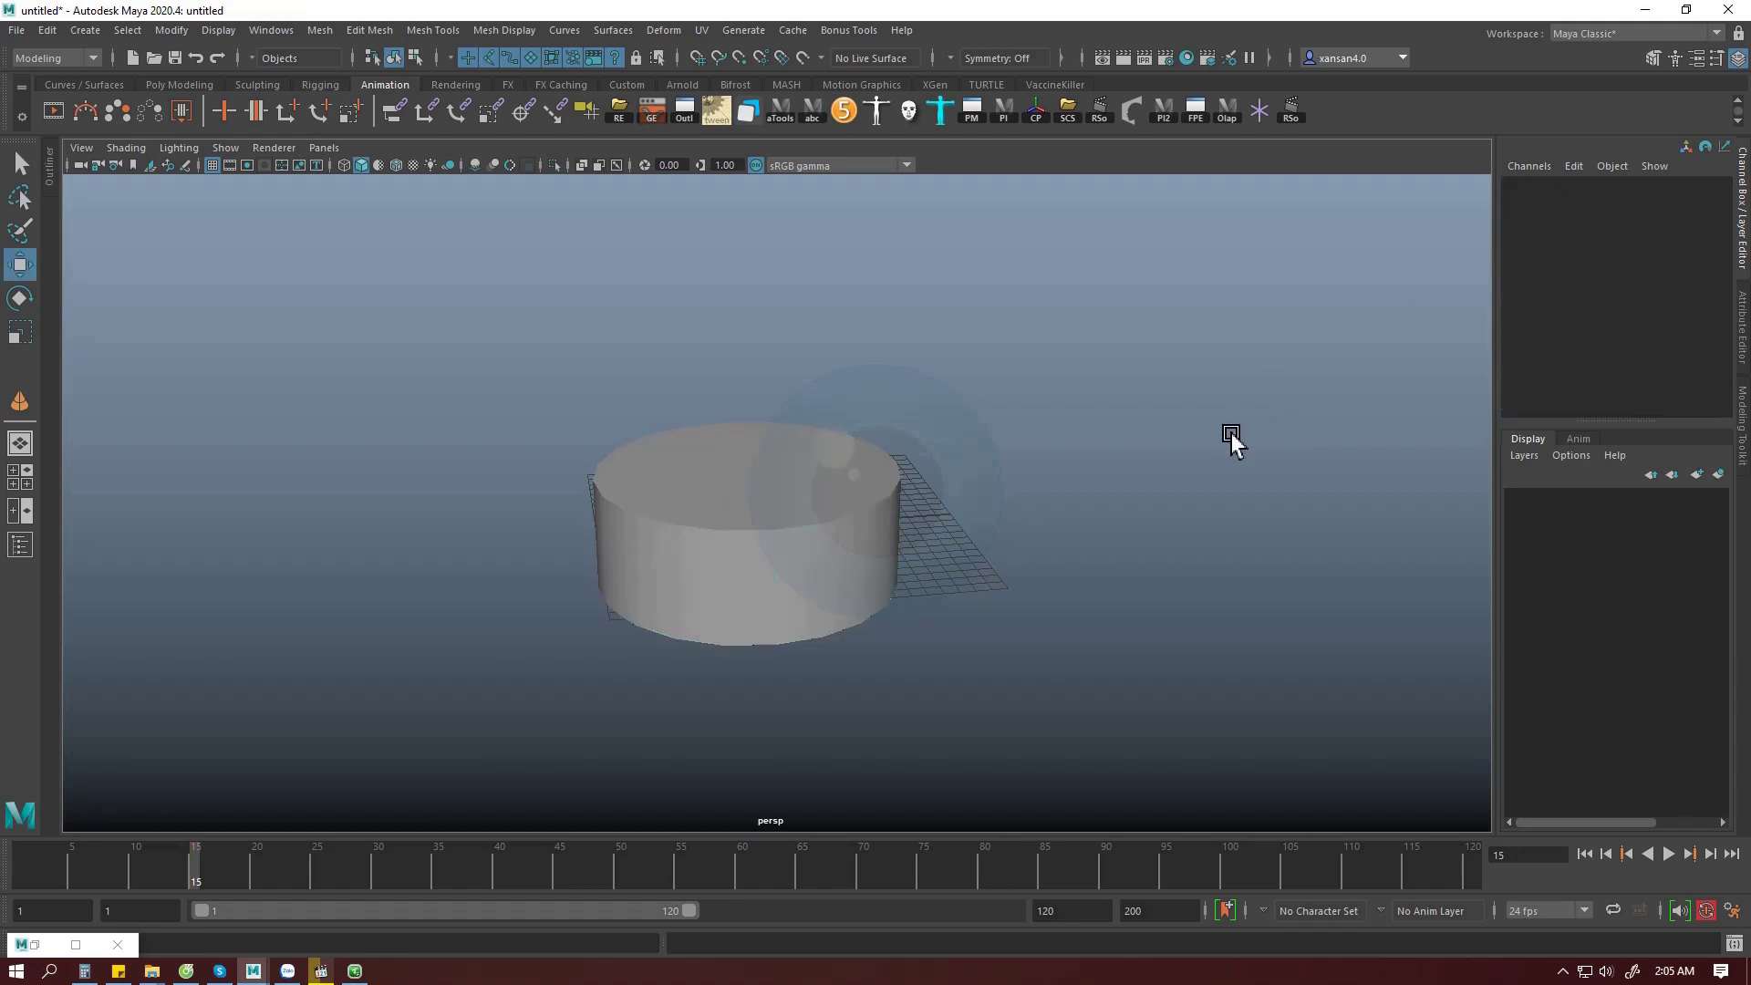
click(840, 530)
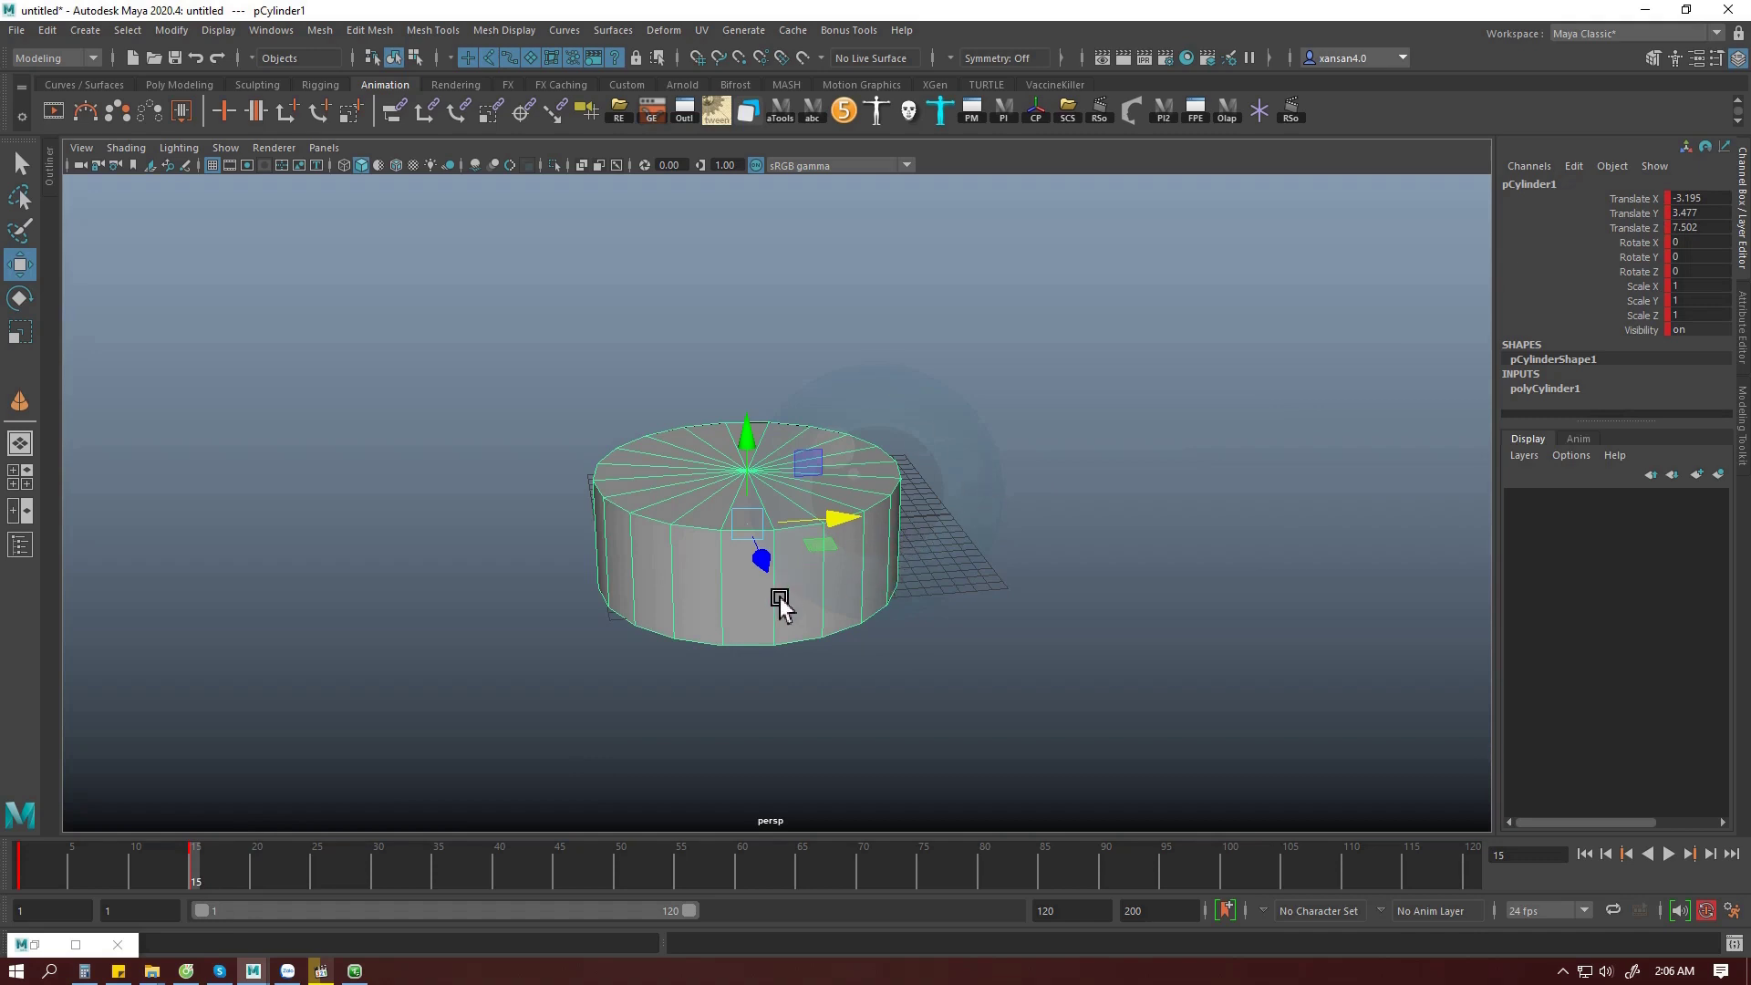
click(999, 547)
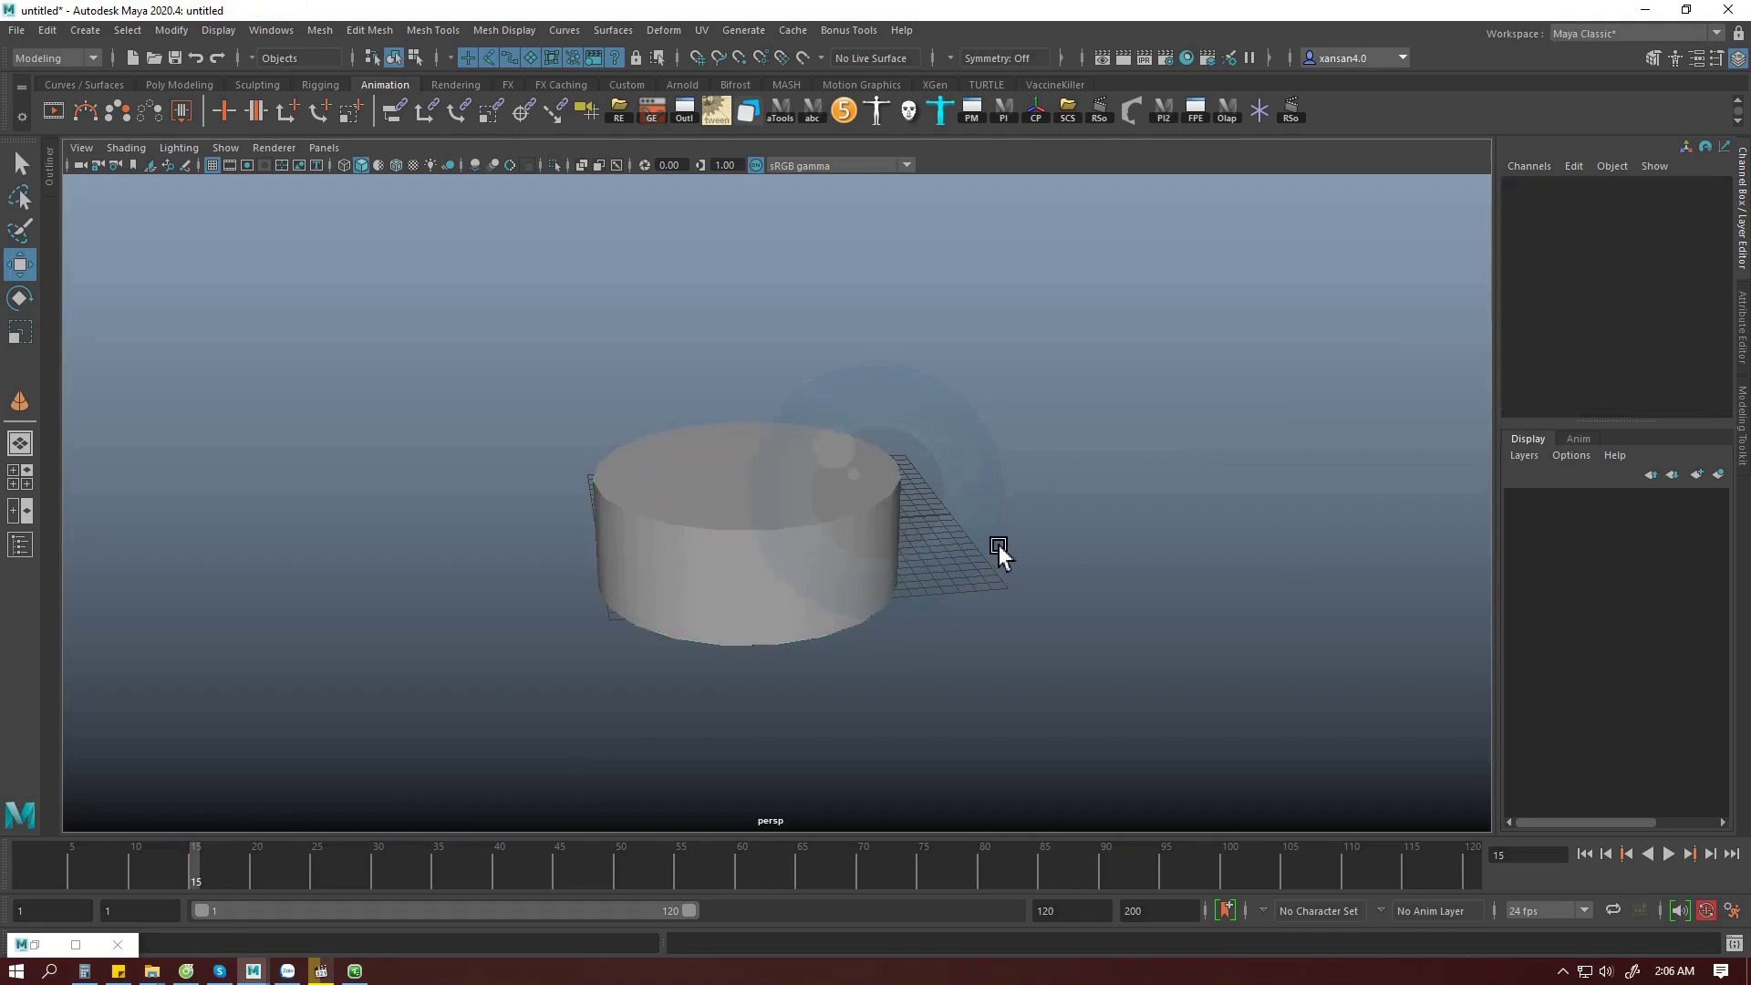
Copy the sphere's translate key at frame 18 on the timeline
click(829, 547)
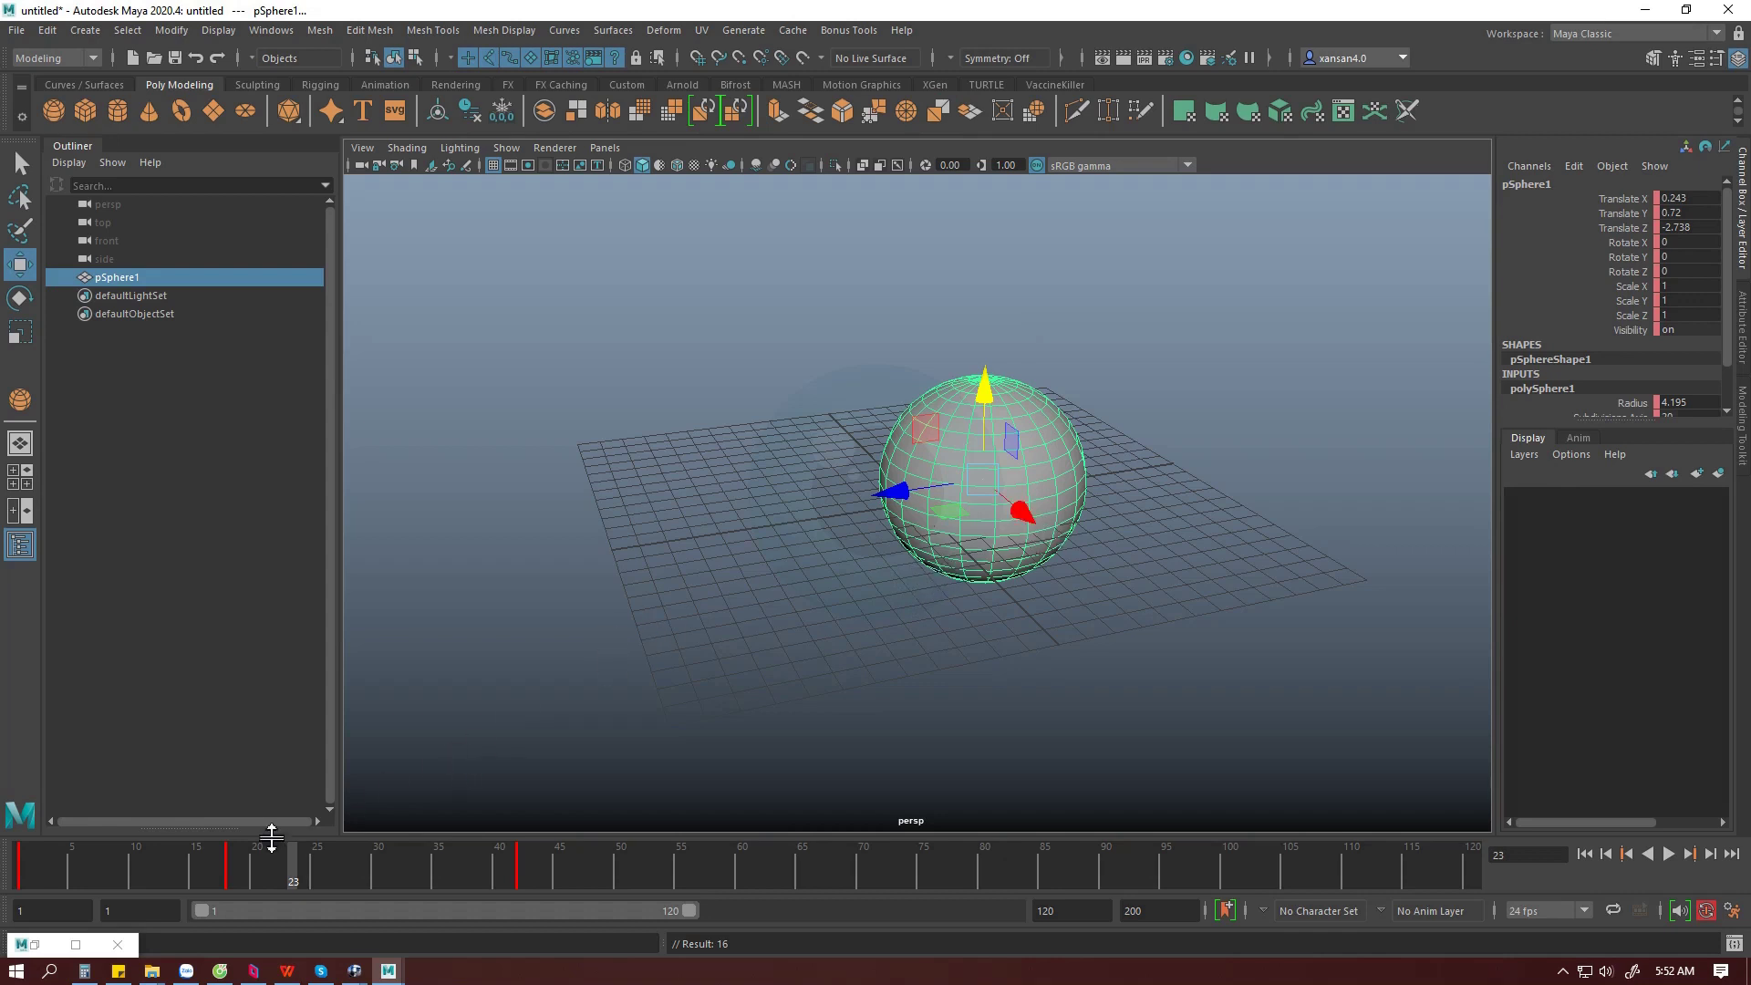
click(232, 875)
right_click(235, 876)
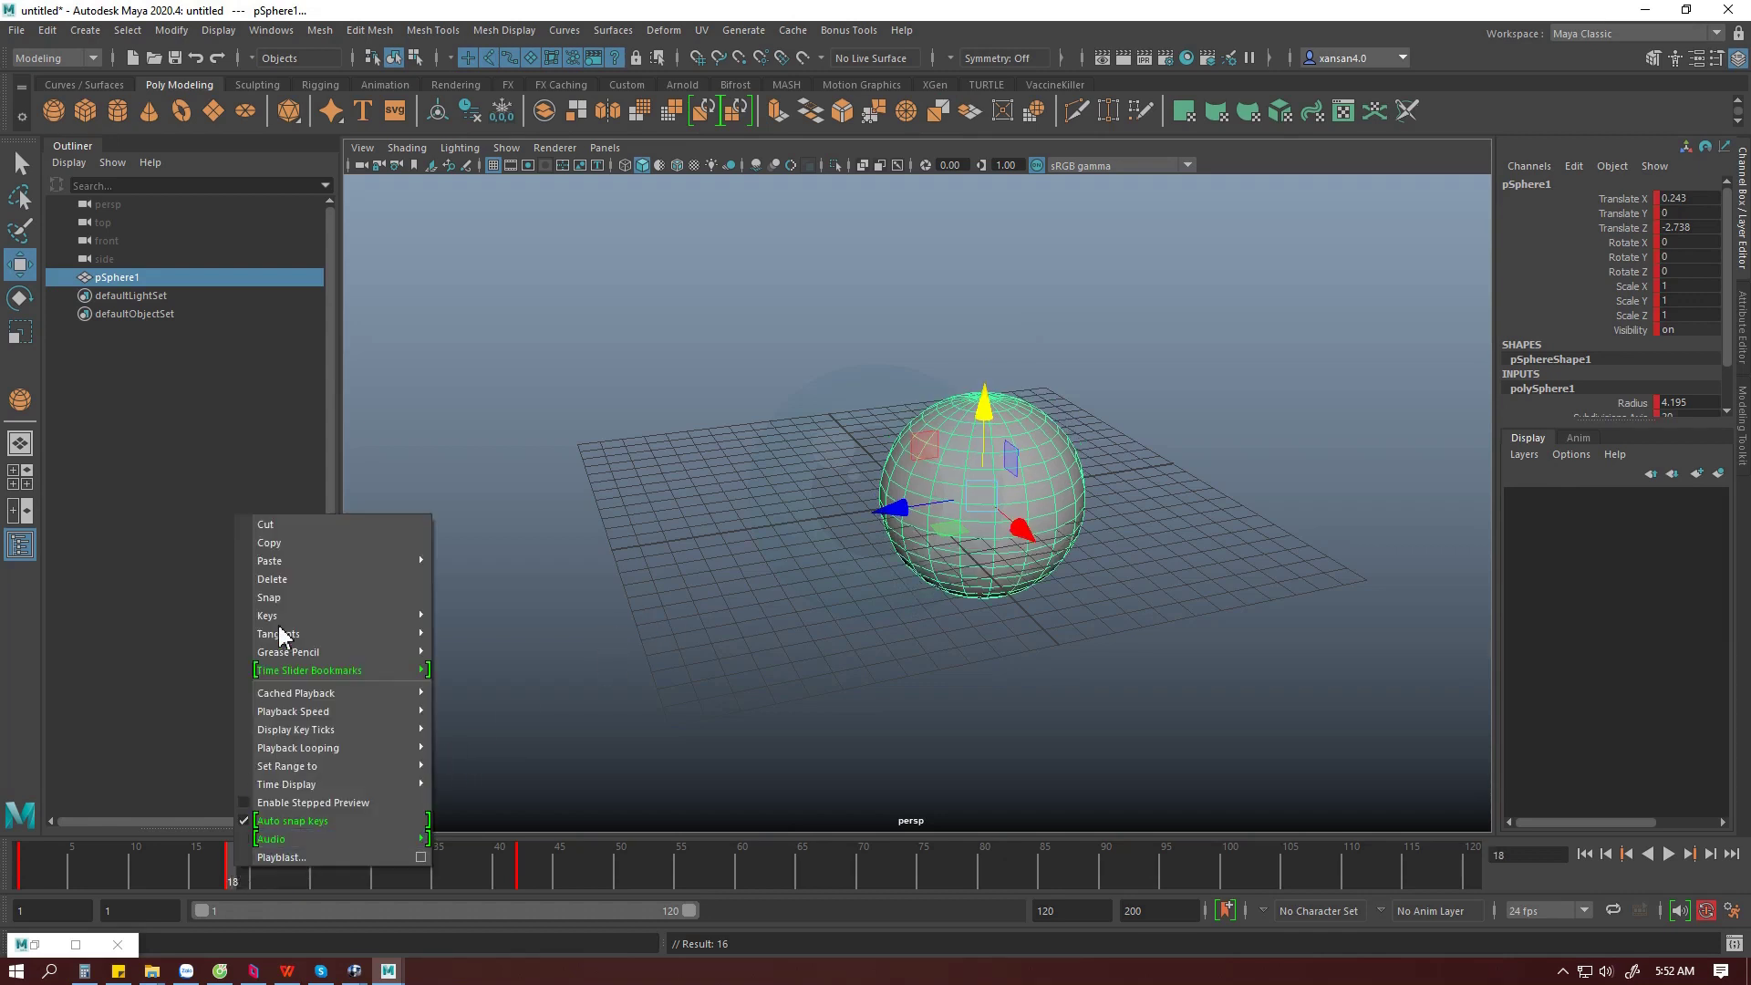
click(293, 544)
Bring up Paste at frame 42, scrub the motion, and pick Translate Z there
click(522, 870)
mouse_move(269, 561)
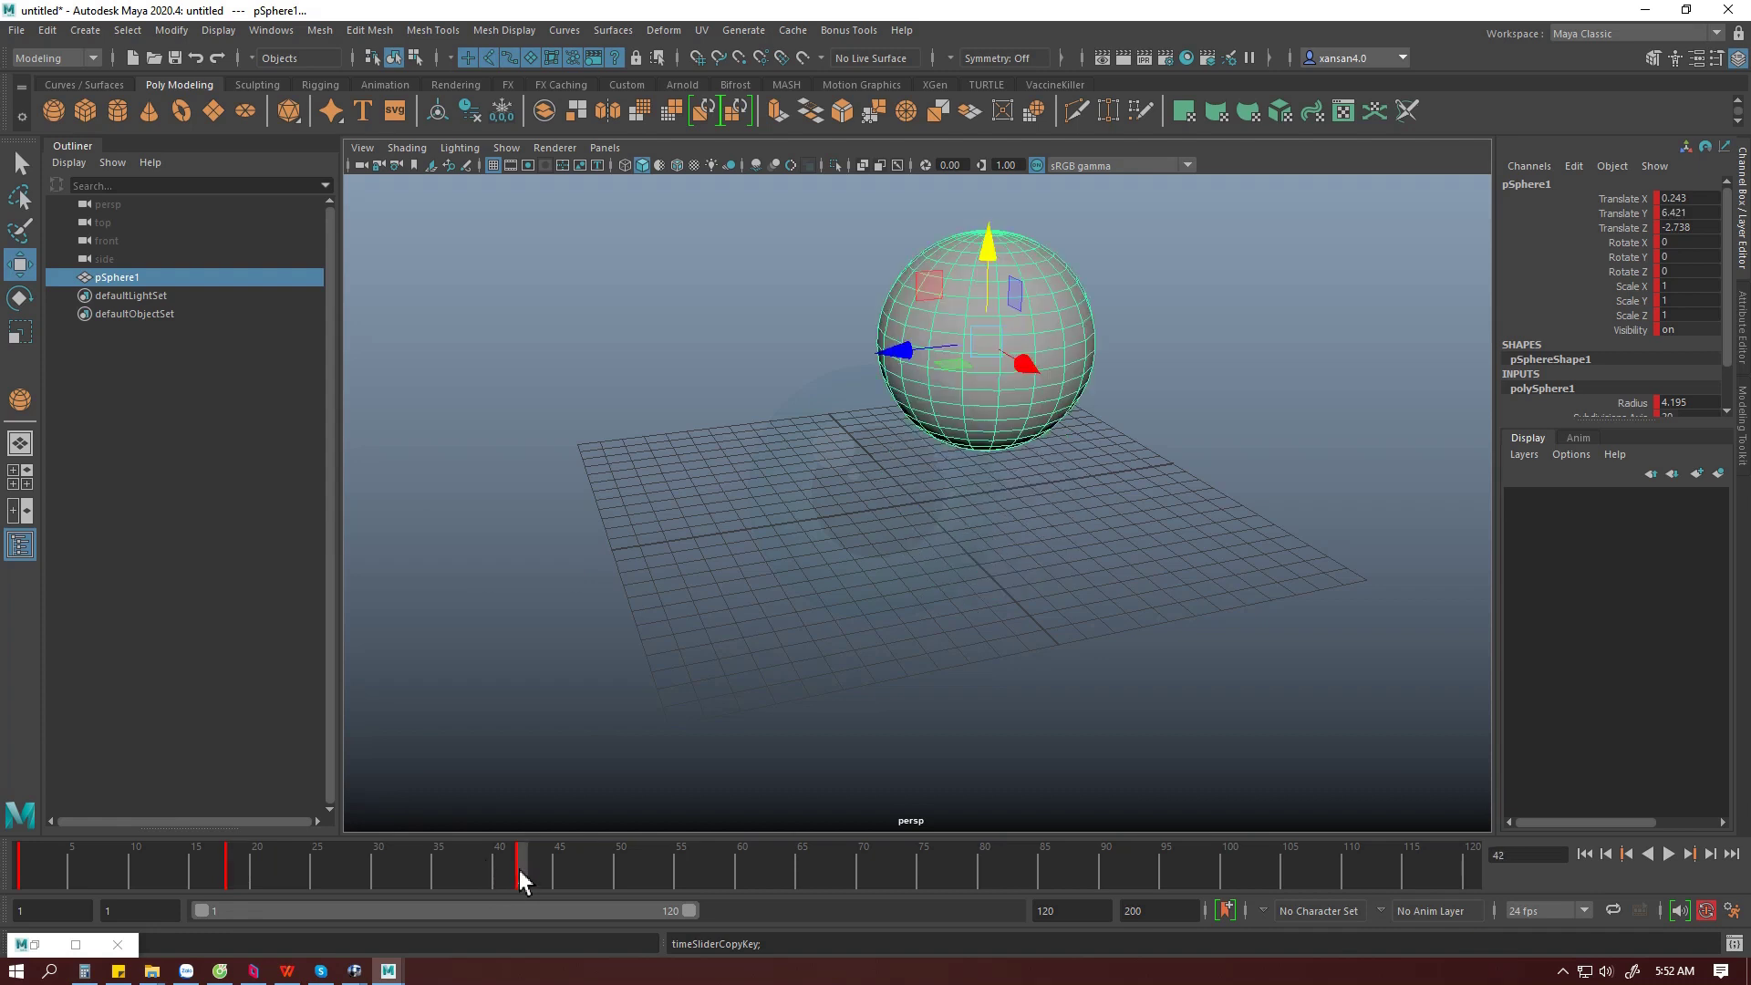
right_click(522, 871)
drag(477, 871, 522, 875)
mouse_move(402, 863)
mouse_down()
mouse_move(502, 871)
mouse_move(233, 864)
mouse_up()
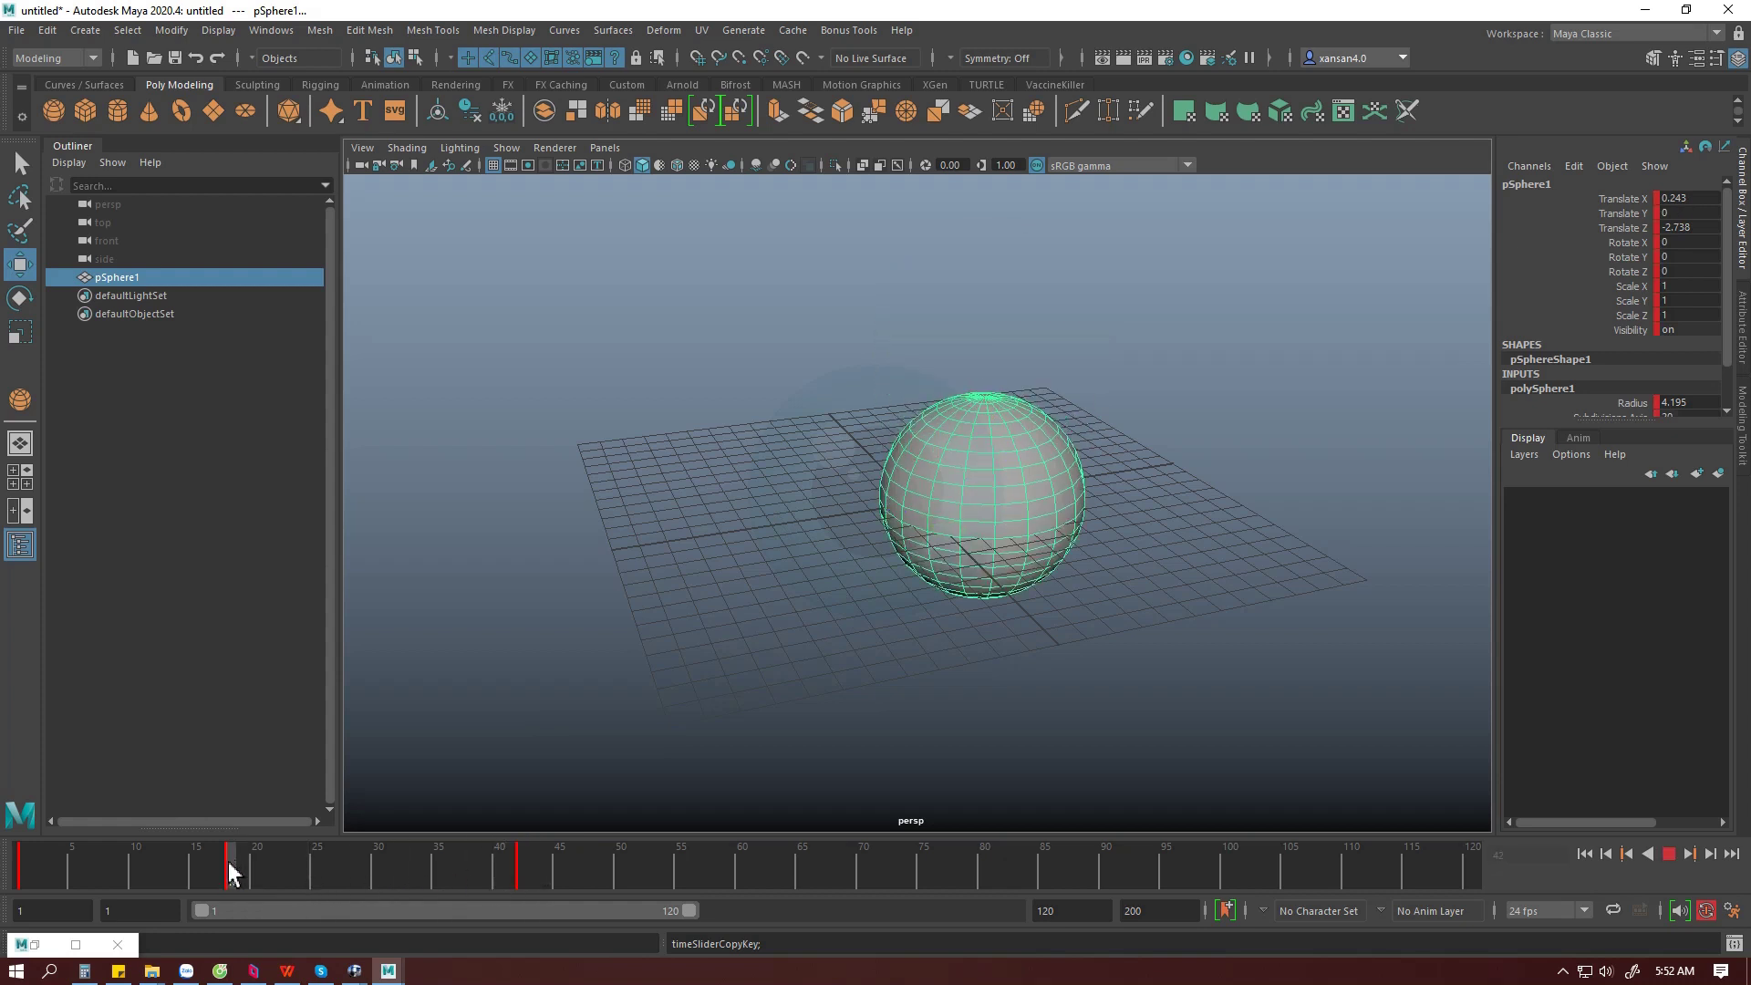
click(521, 871)
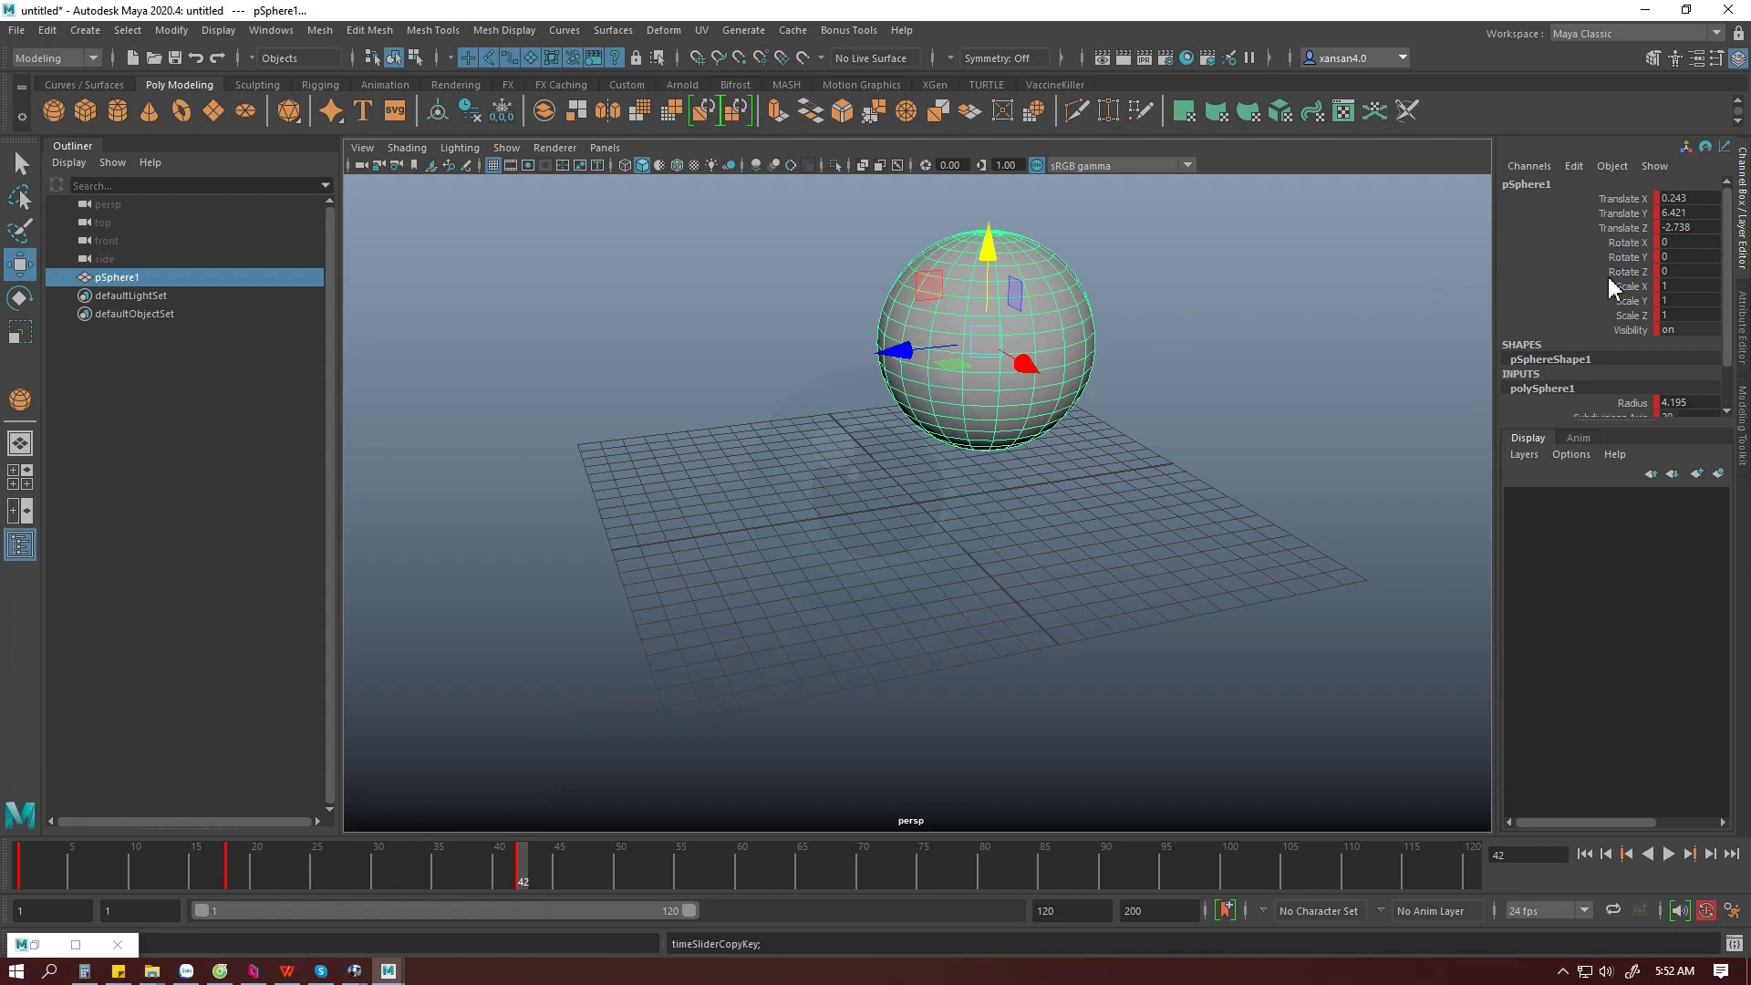
click(1630, 229)
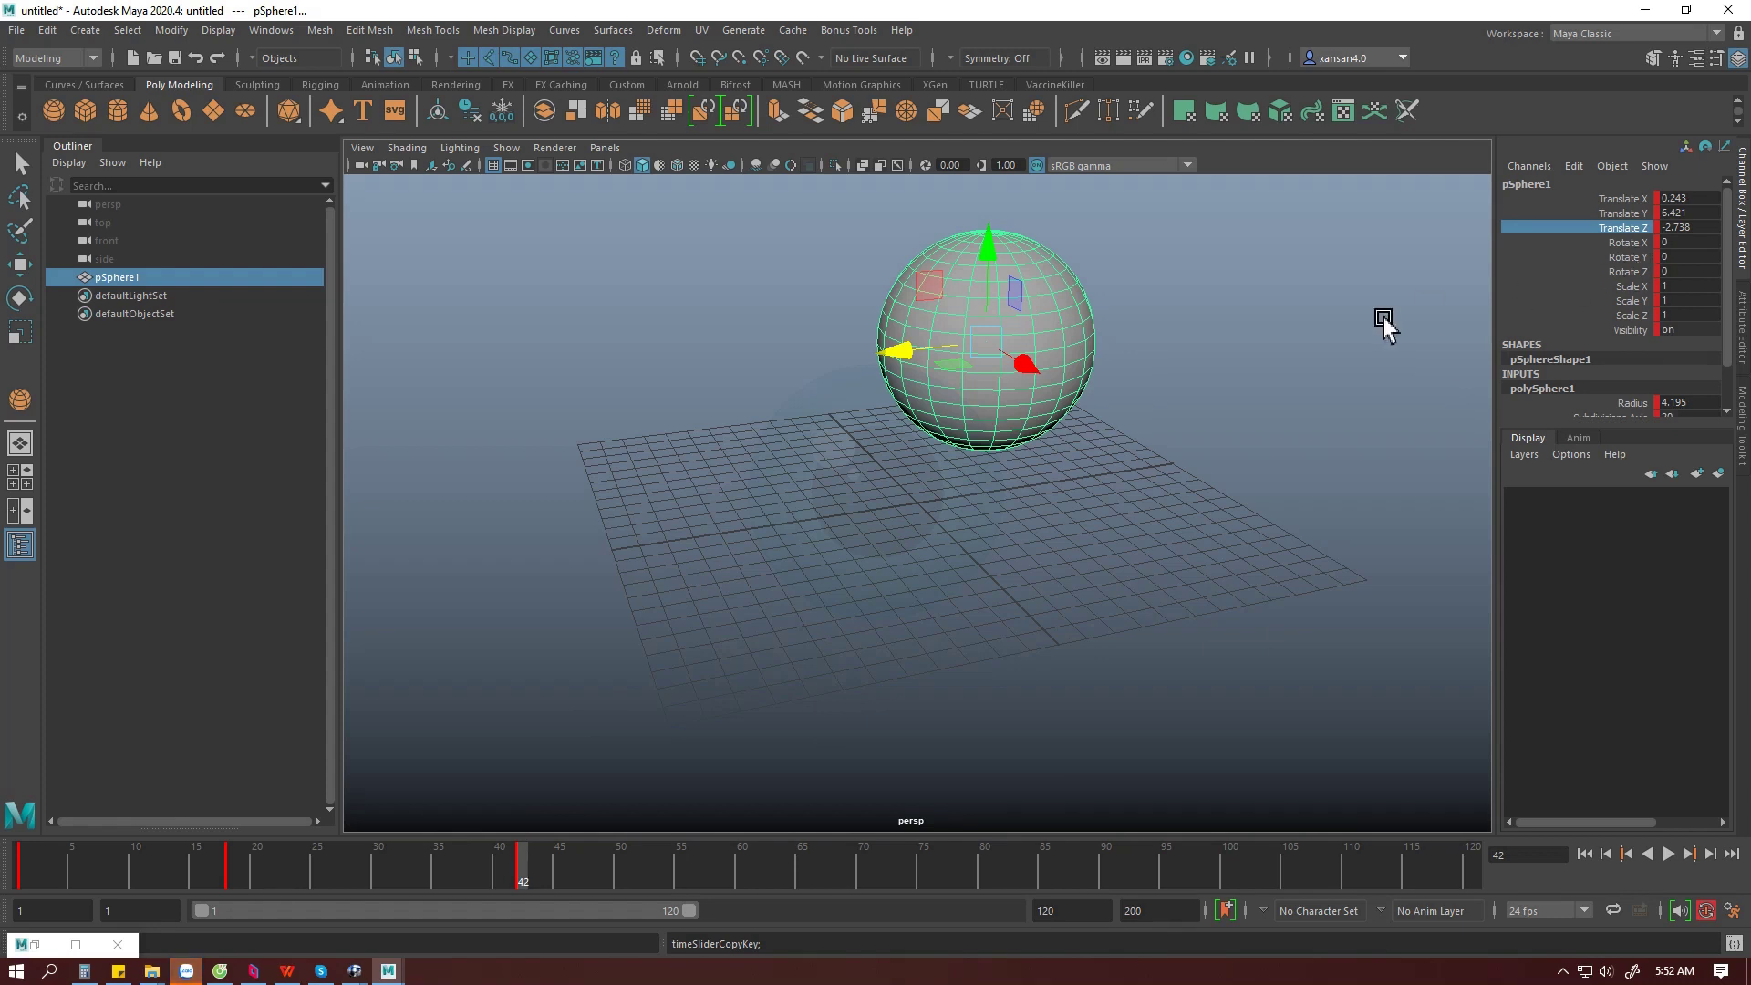
drag(1633, 198, 1633, 230)
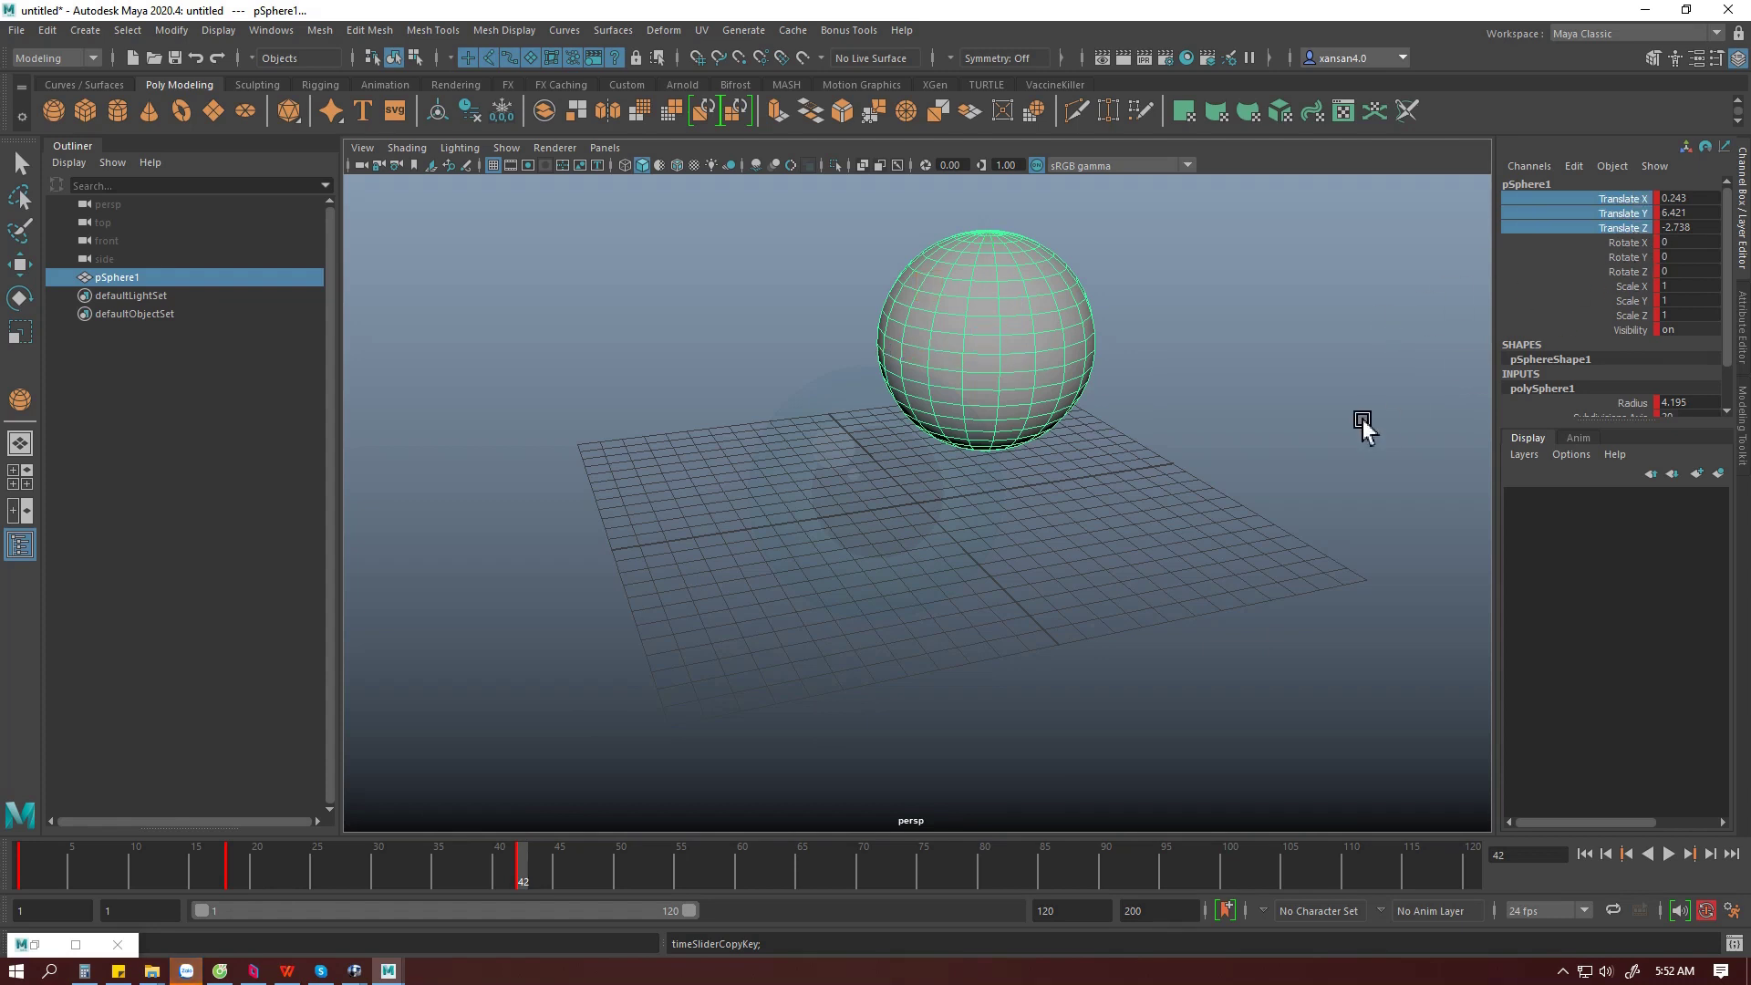
click(1275, 401)
click(1040, 360)
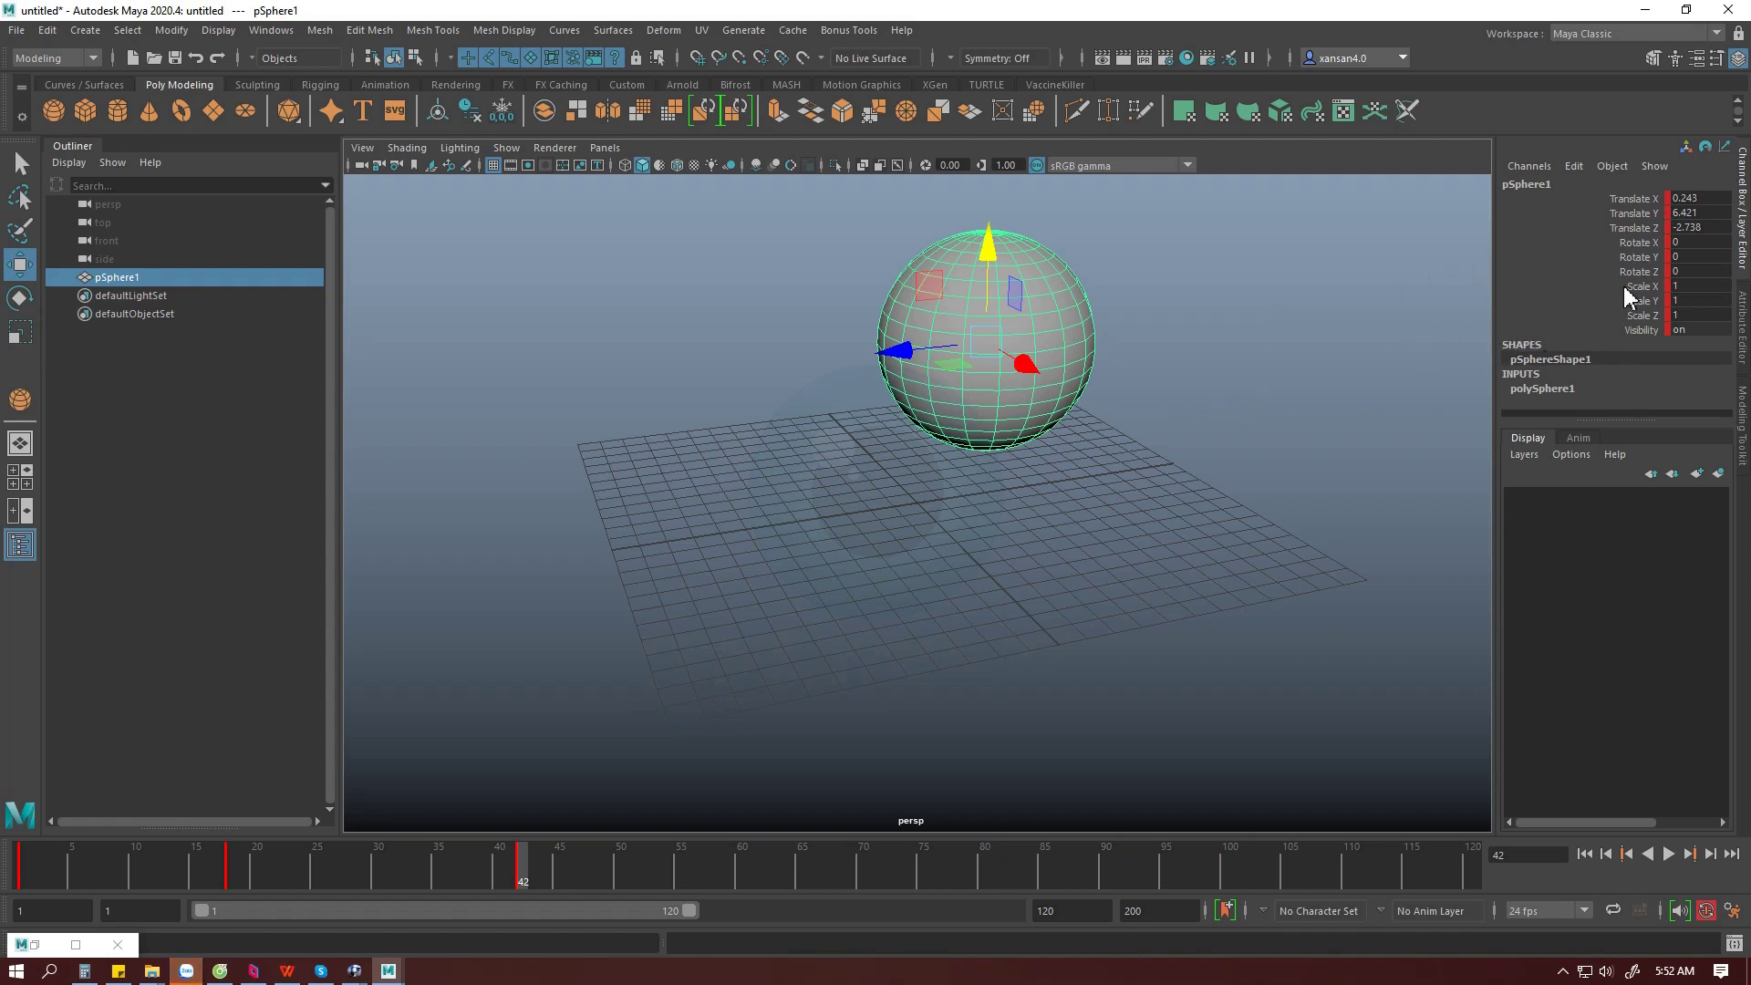
click(1647, 231)
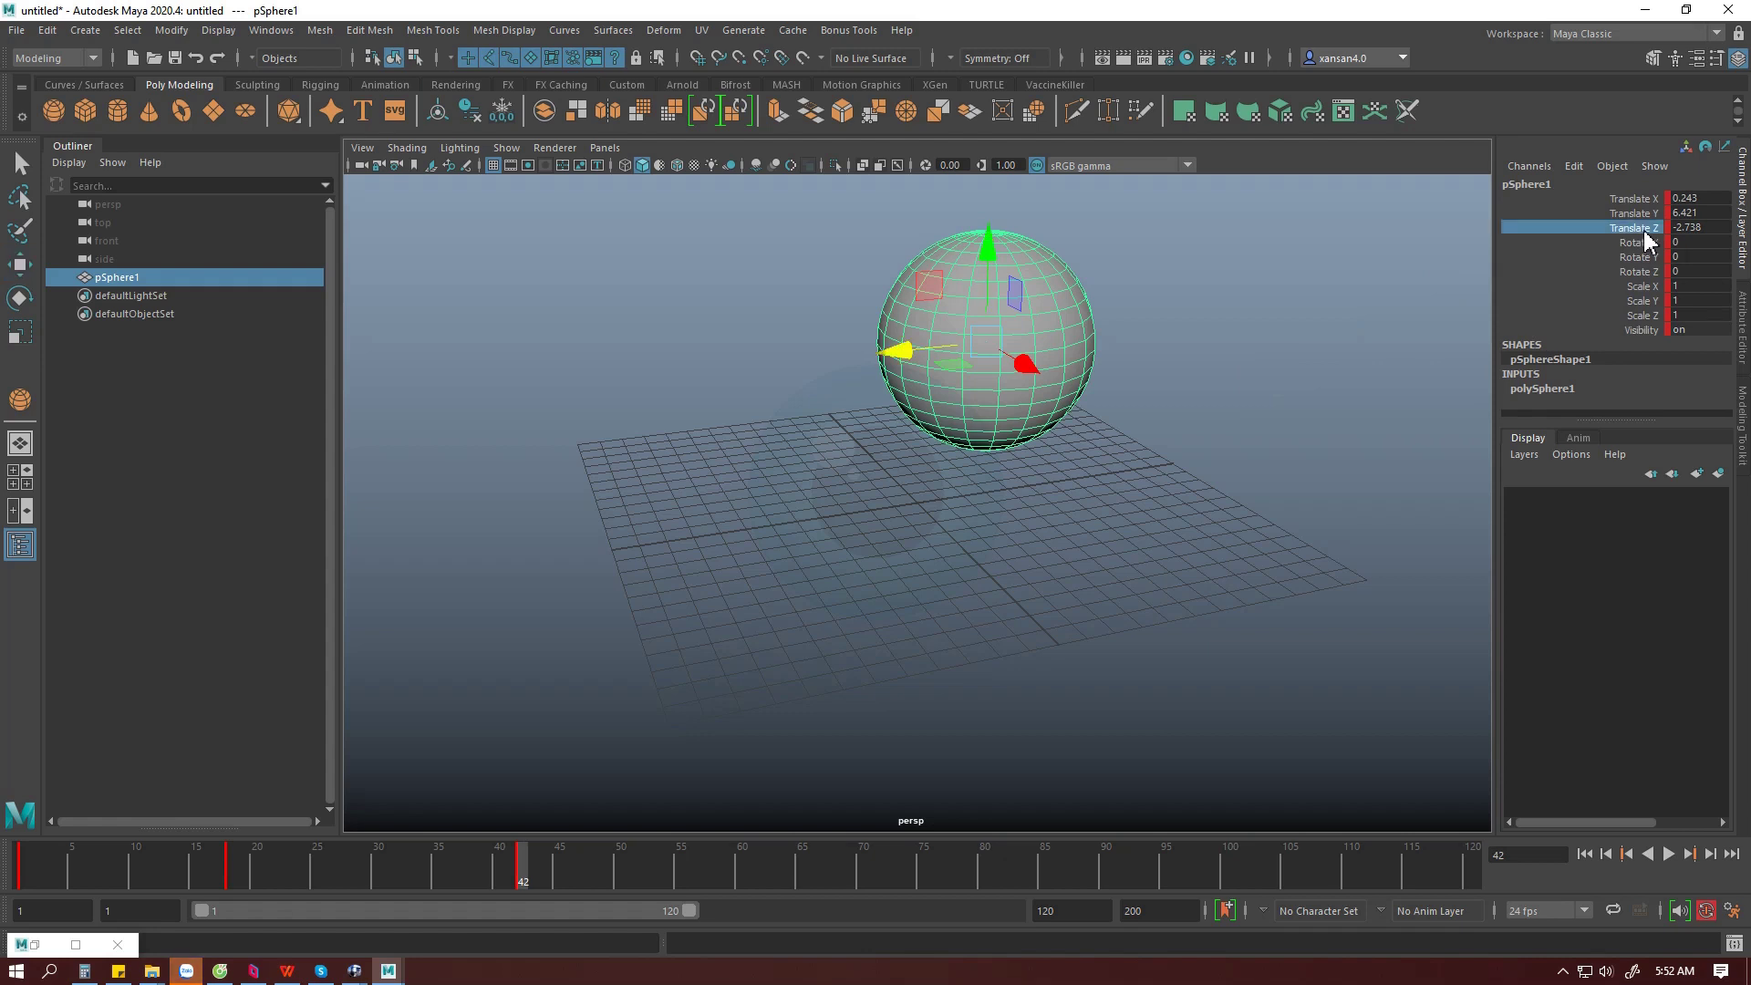
click(1645, 213)
click(1645, 213)
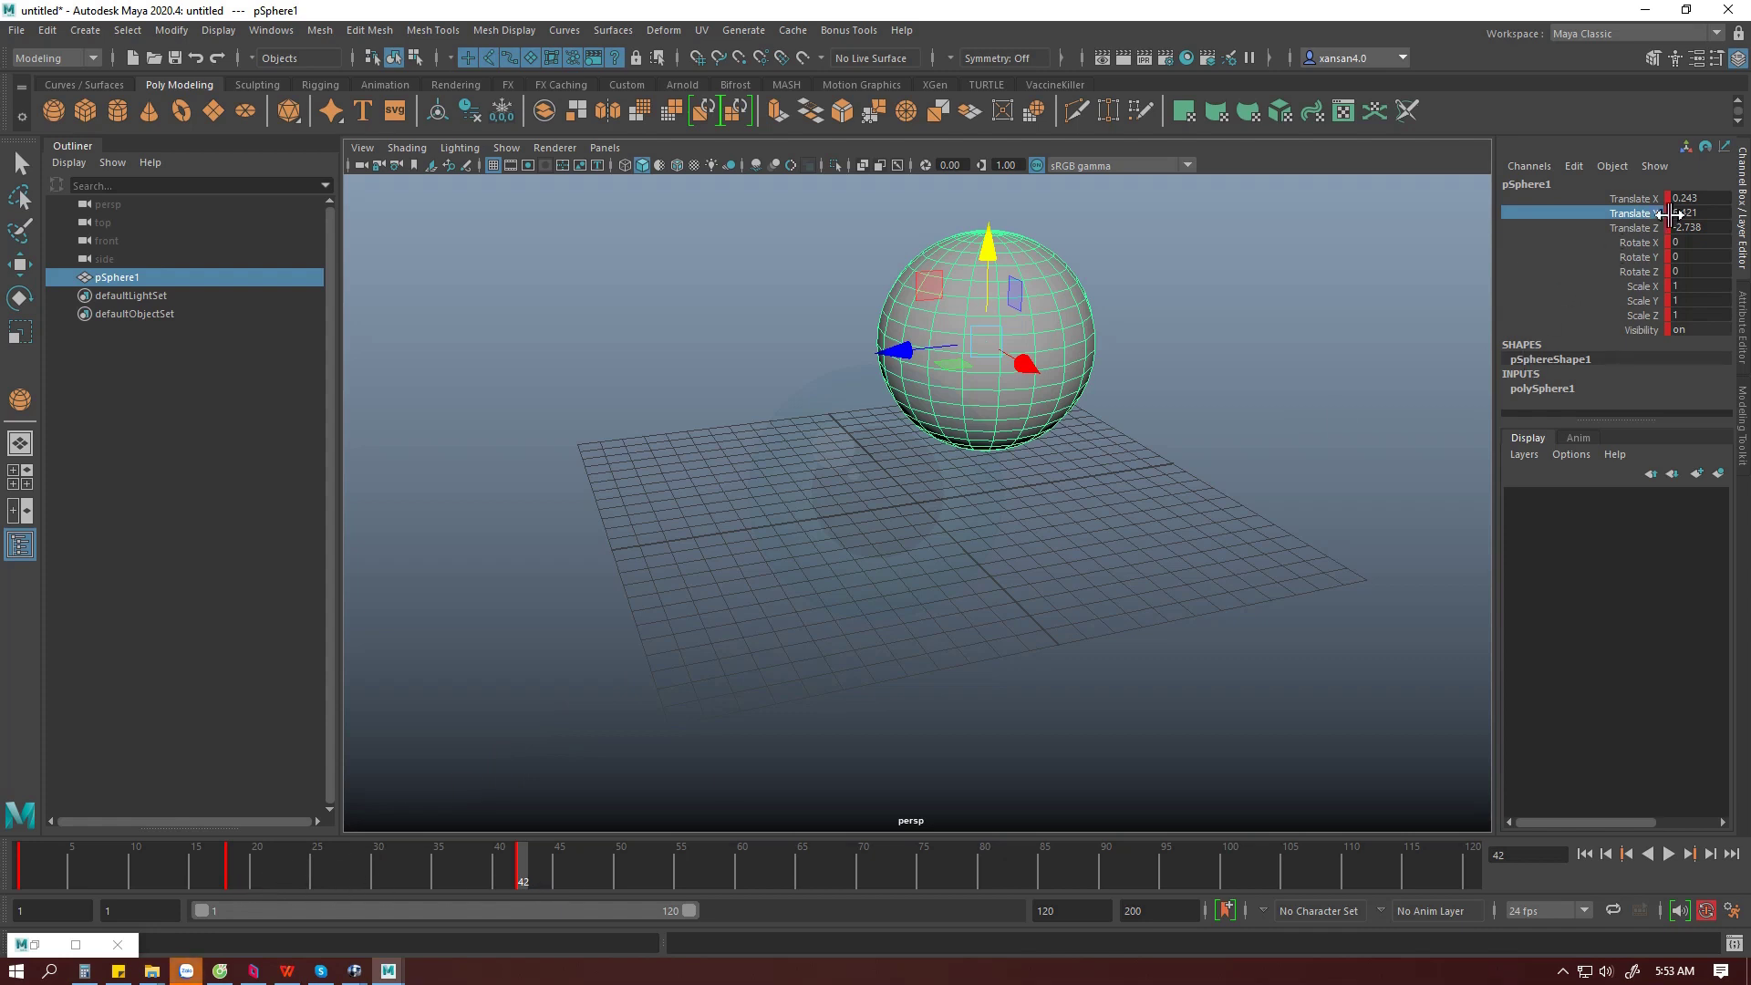
mouse_move(1653, 259)
mouse_down()
mouse_move(1646, 228)
mouse_move(1646, 245)
mouse_up()
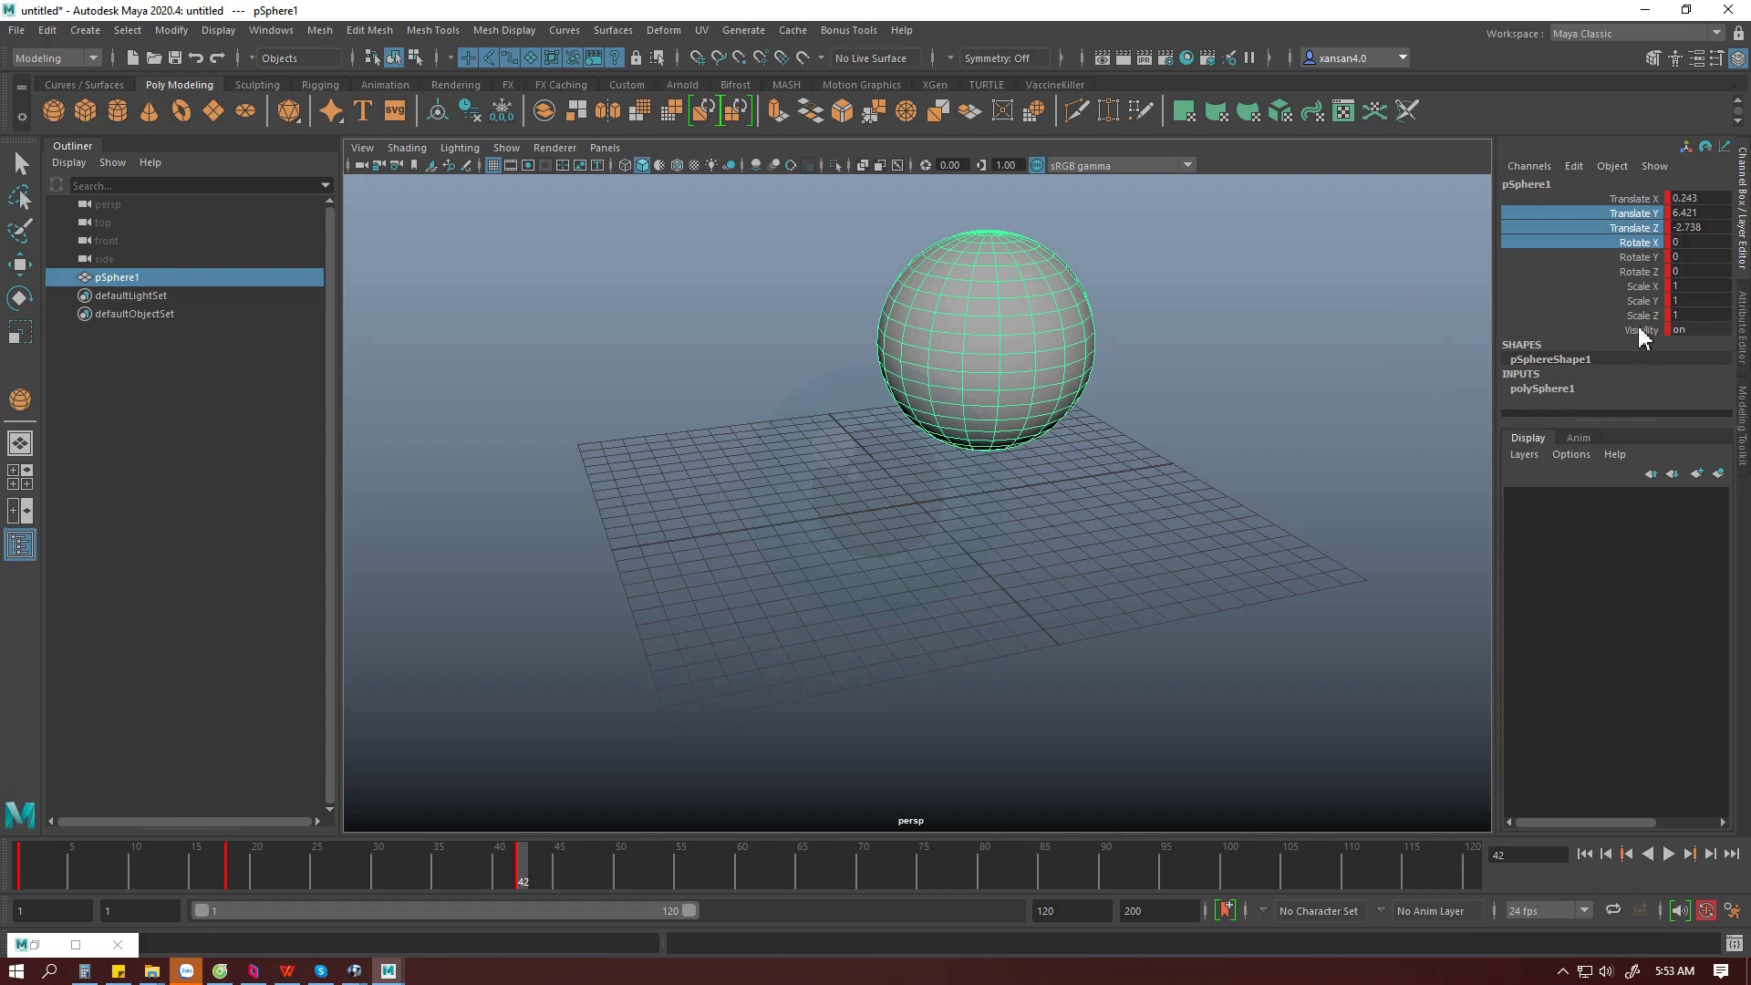
click(1335, 426)
key(w)
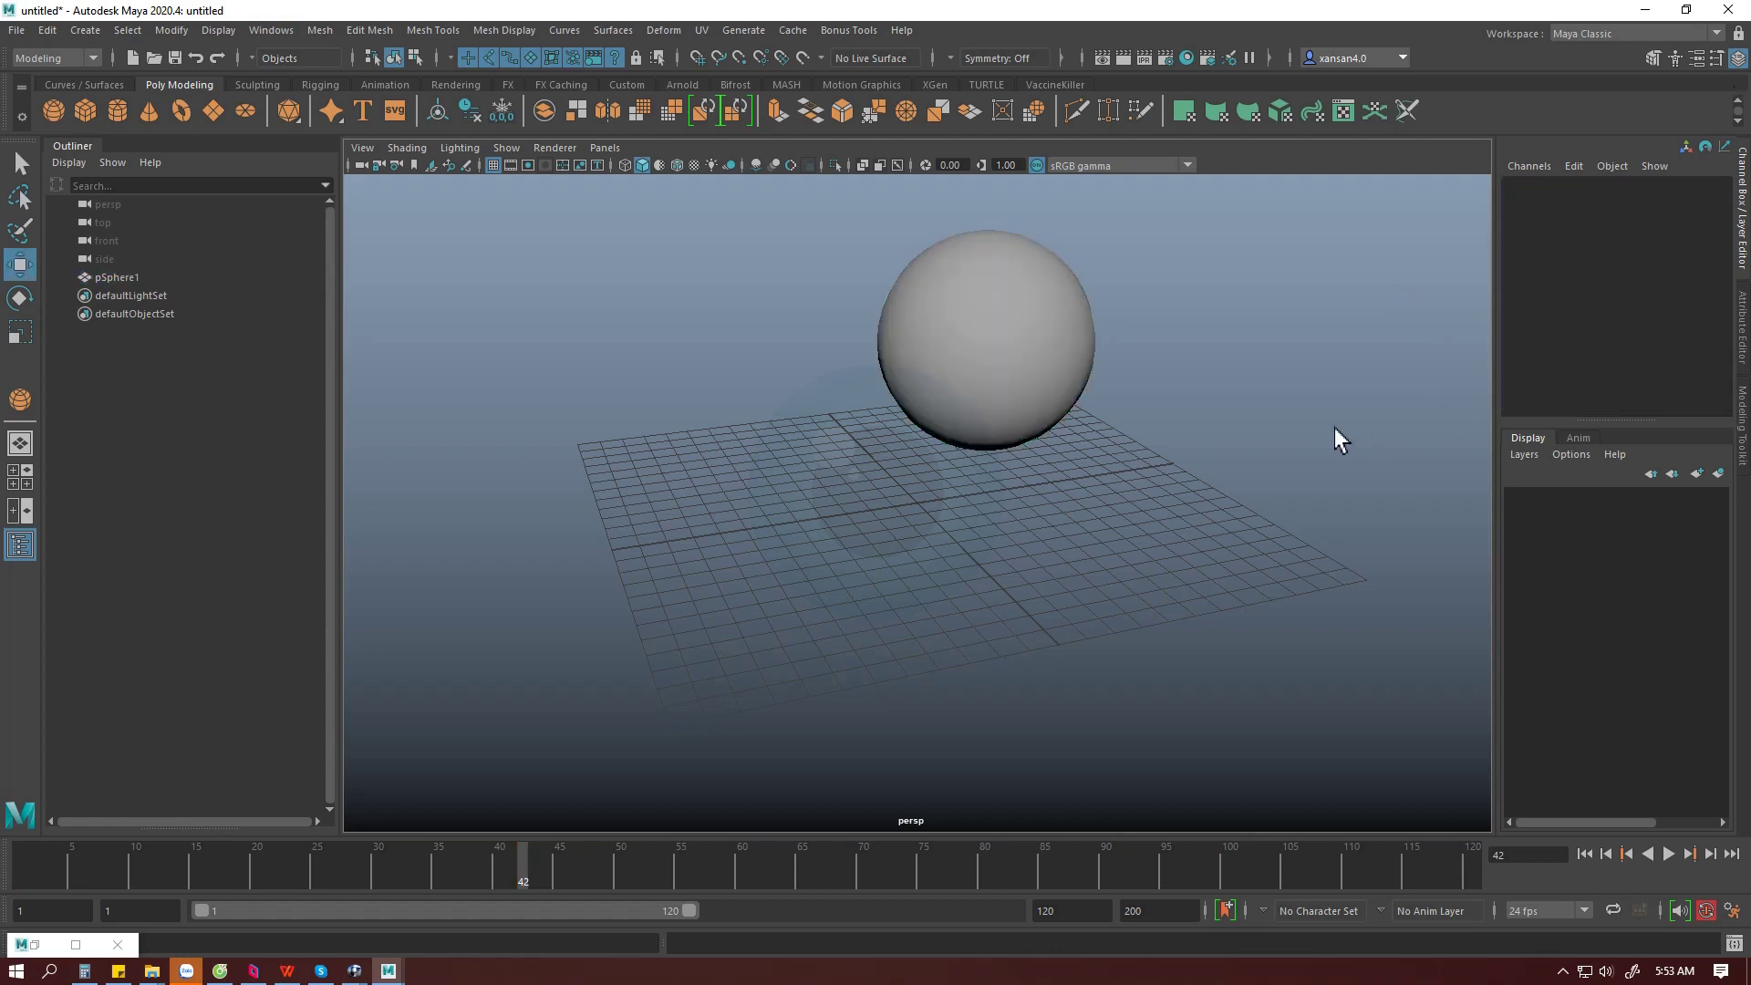
key(ctrl+z)
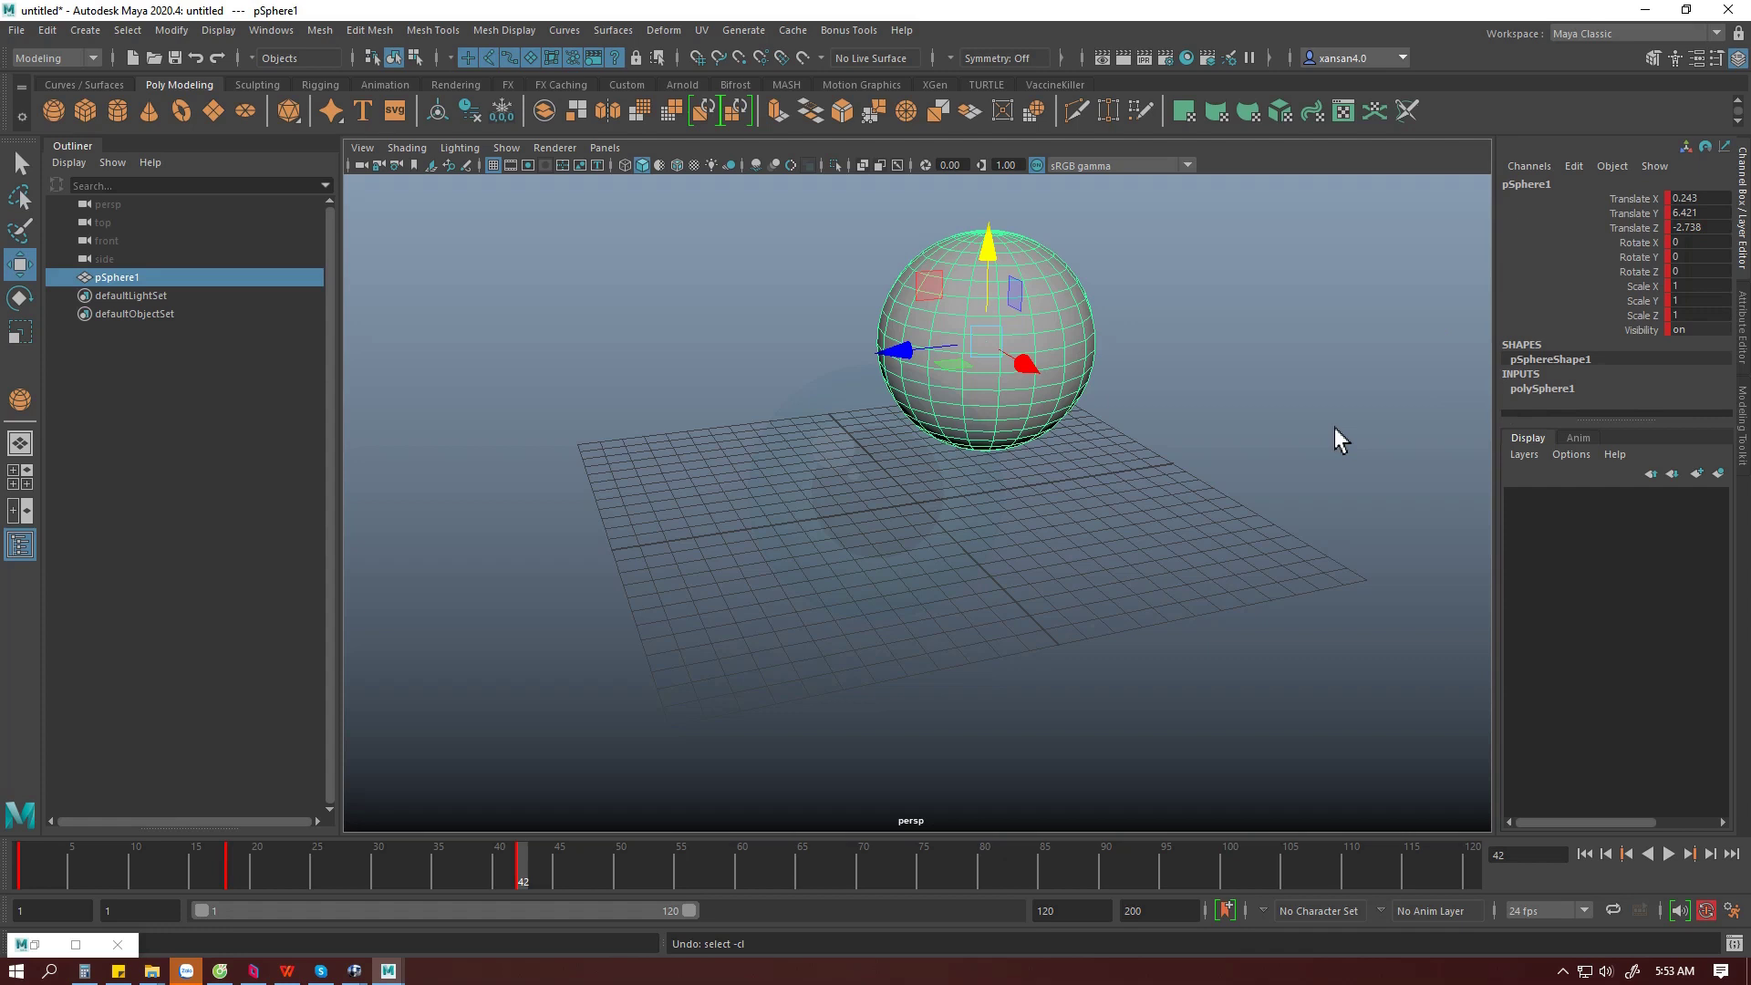